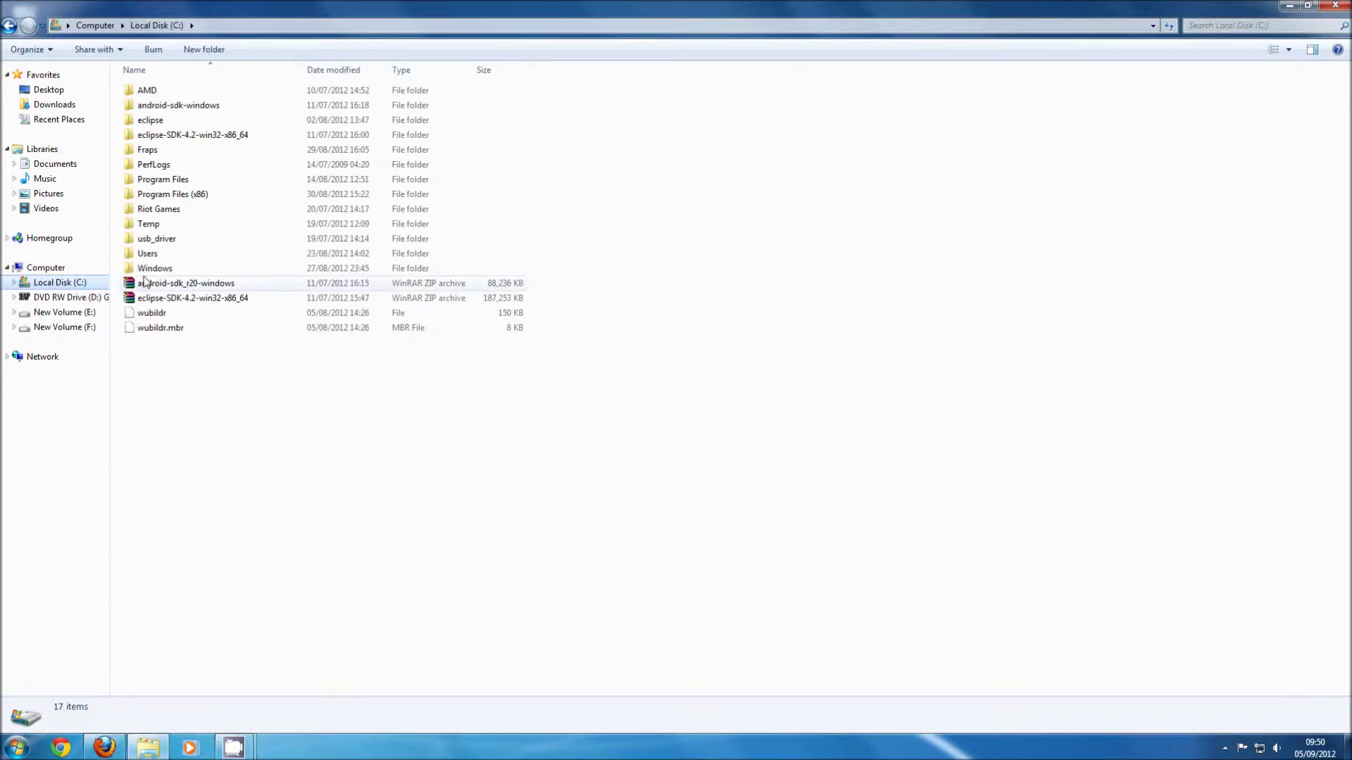
Open the Rockstar Games folder inside Program Files (x86) and select the Grand Theft Auto IV folder.
double_click(218, 194)
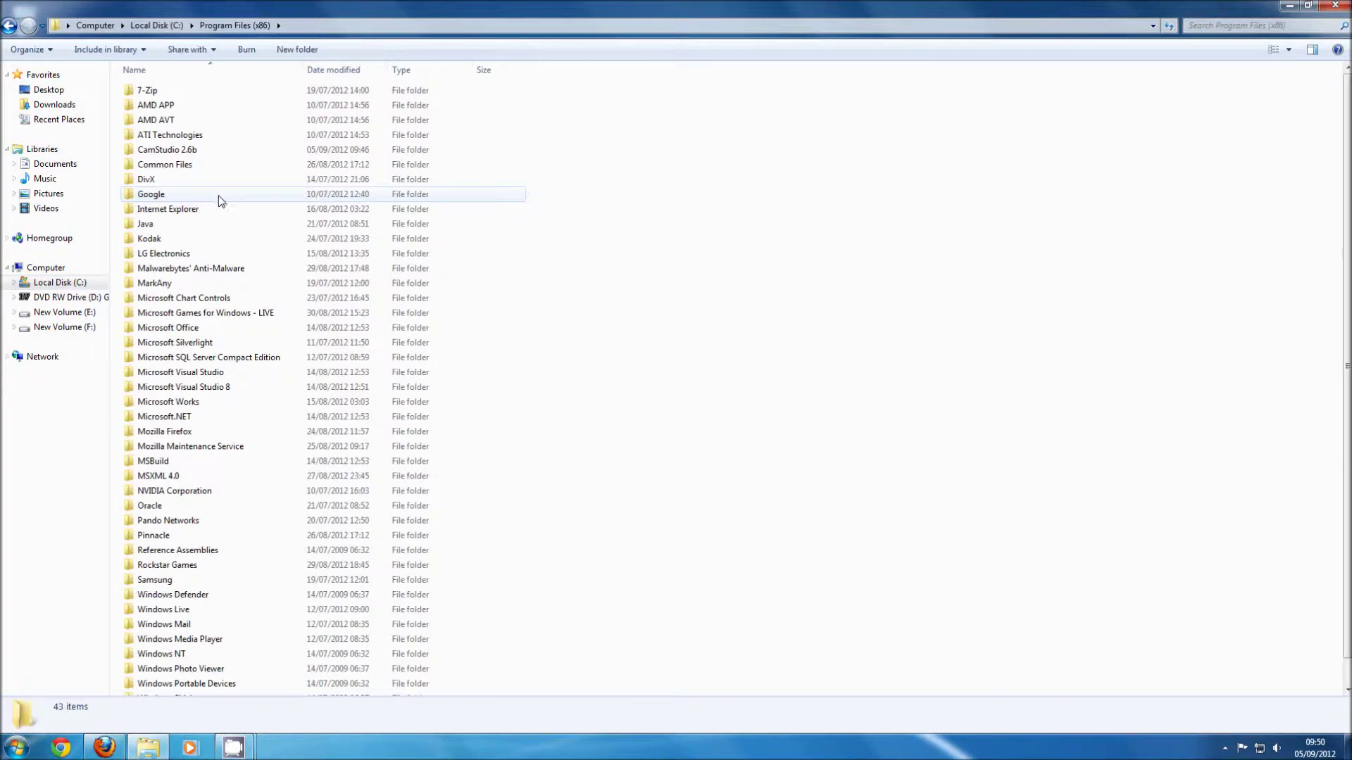
key("r")
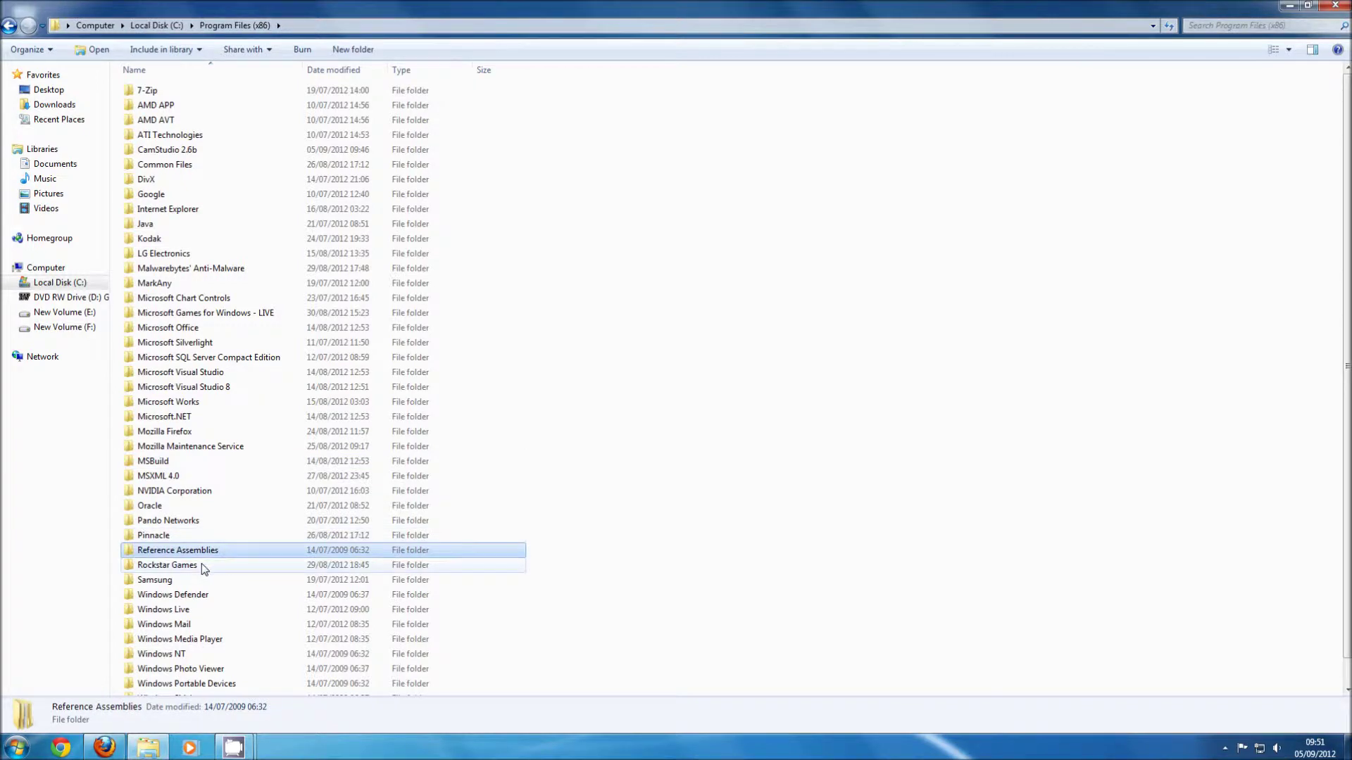
double_click(203, 568)
left_click(193, 92)
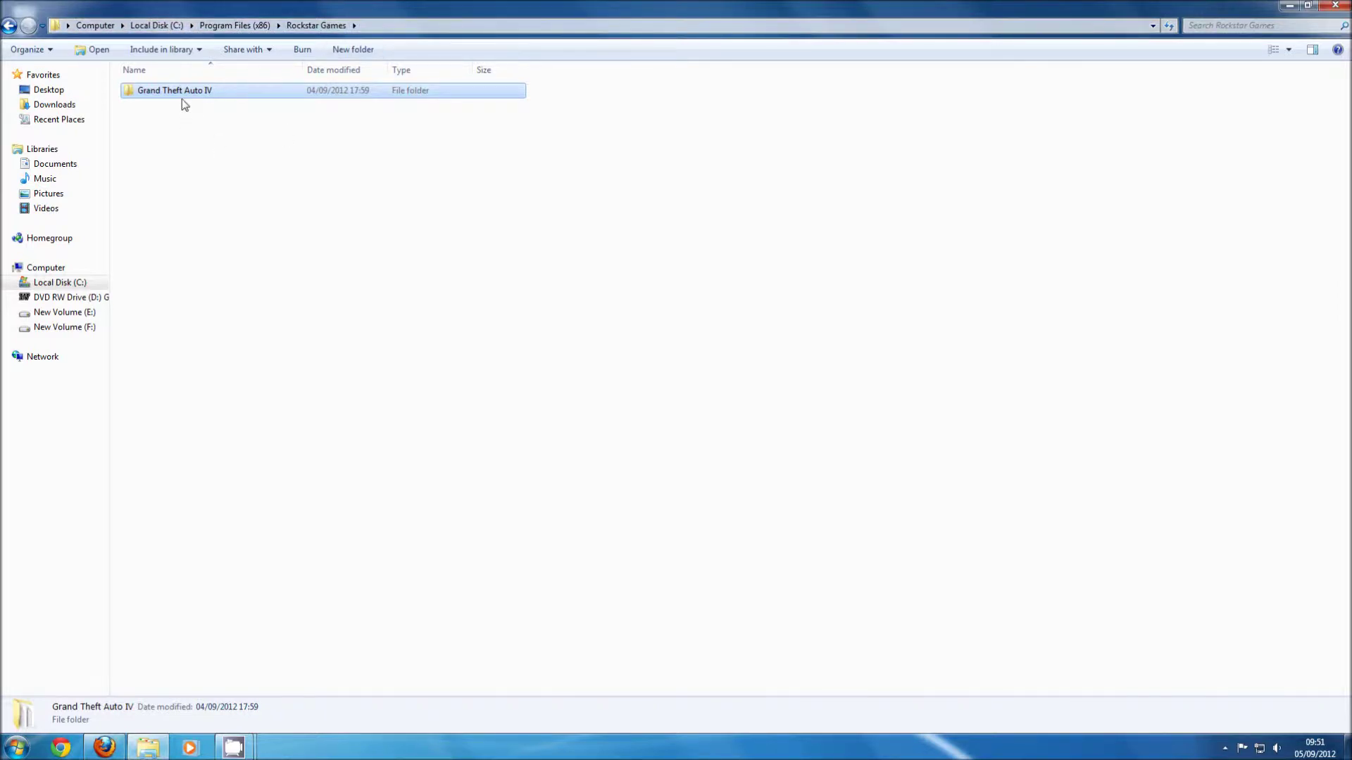
Take the Explorer window out of full screen, copy the Grand Theft Auto IV folder and bring up the desktop's paste options.
left_click_drag(553, 6, 507, 29)
right_click(288, 128)
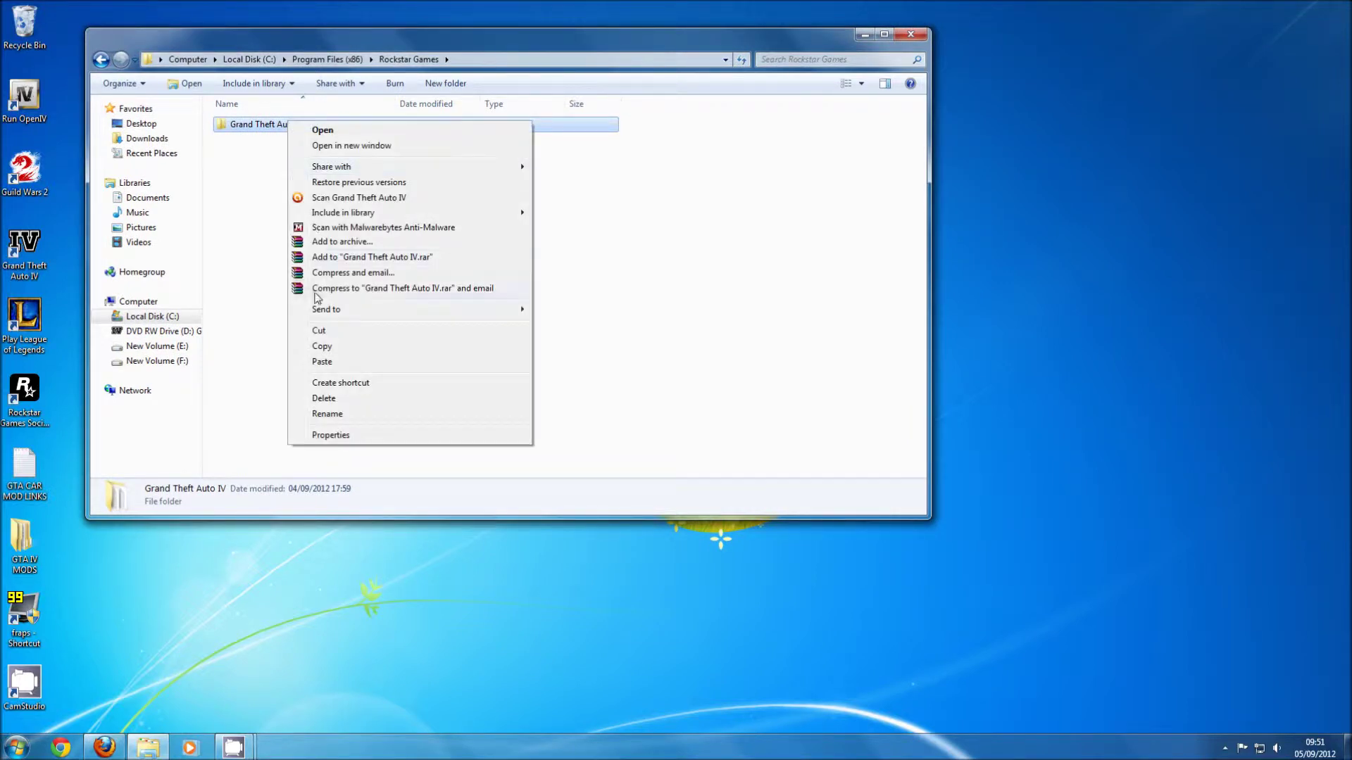
left_click(322, 346)
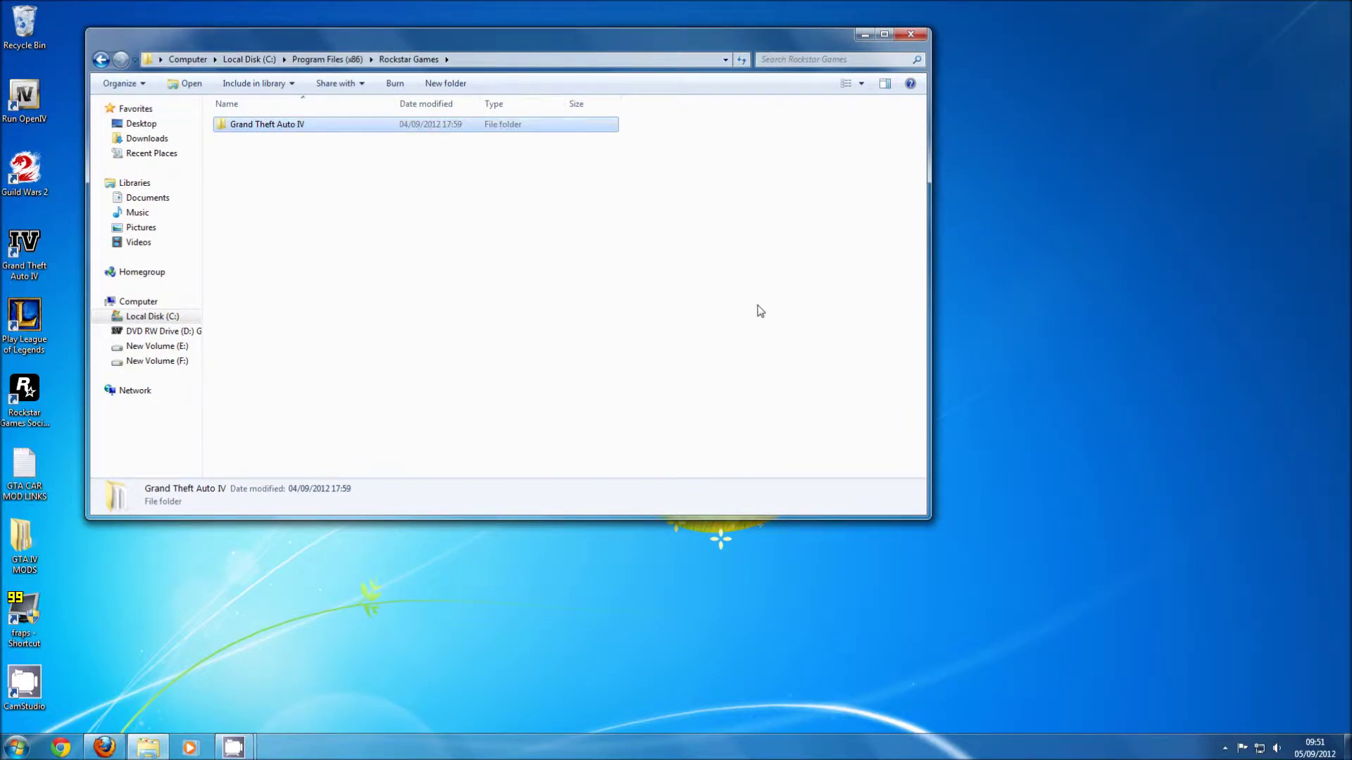
left_click(1085, 279)
right_click(1110, 222)
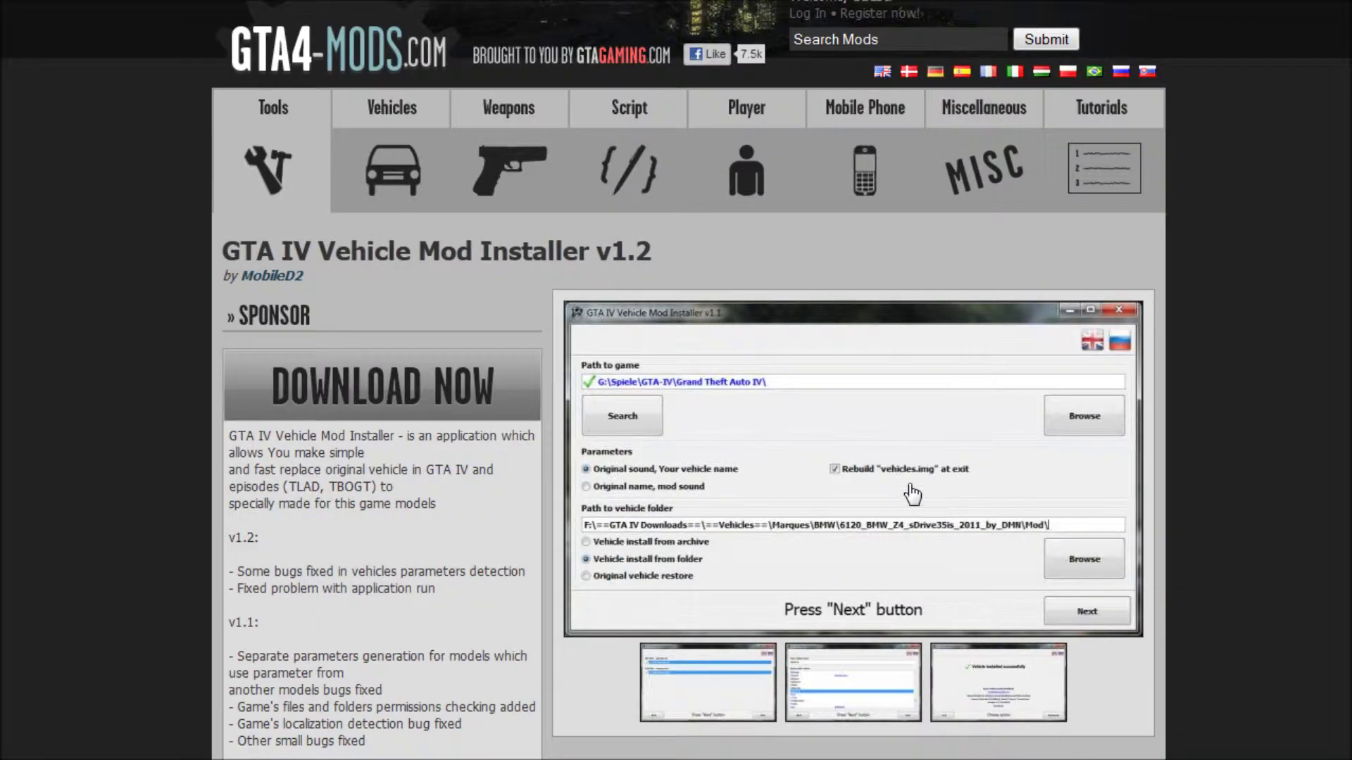
Download the GTA IV Vehicle Mod Installer v1.2 zip from its GTA4-Mods.com page and save the file.
left_click_drag(656, 255, 223, 248)
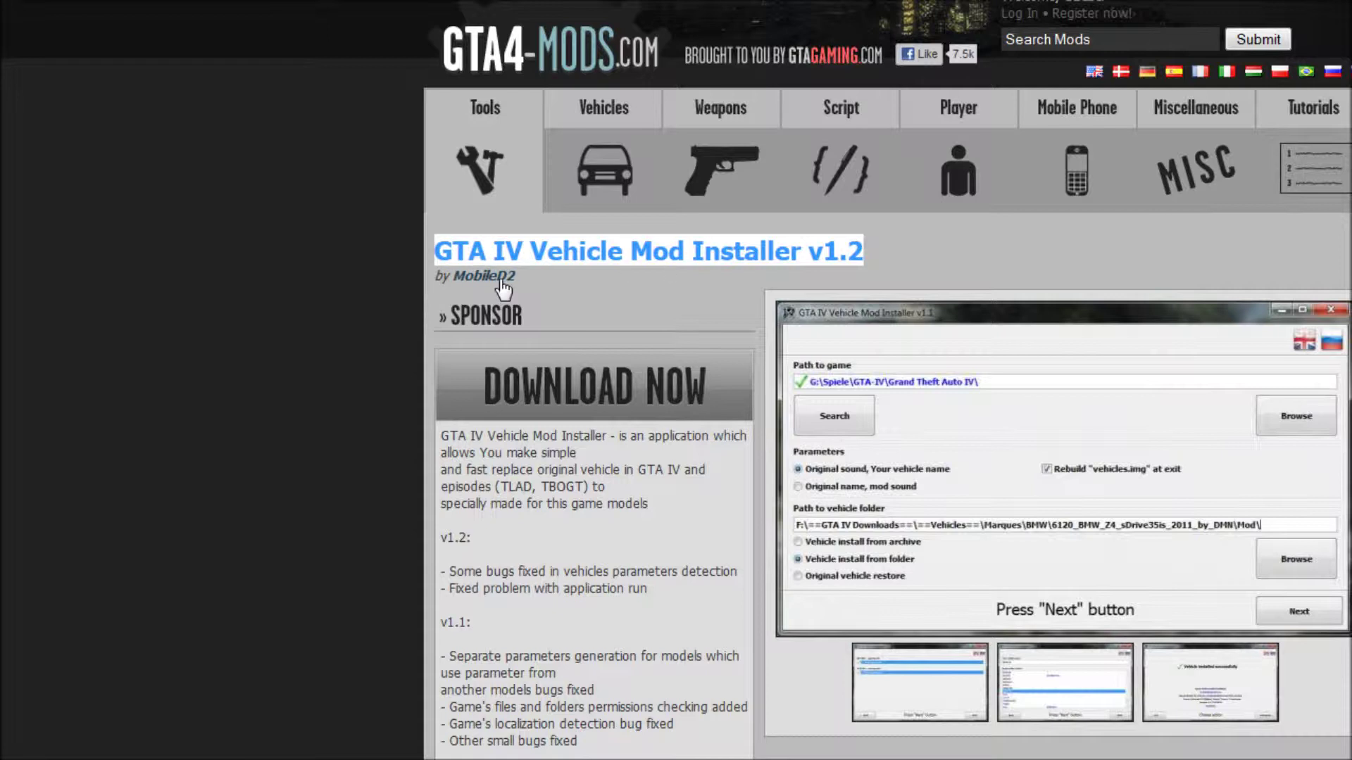
left_click(380, 350)
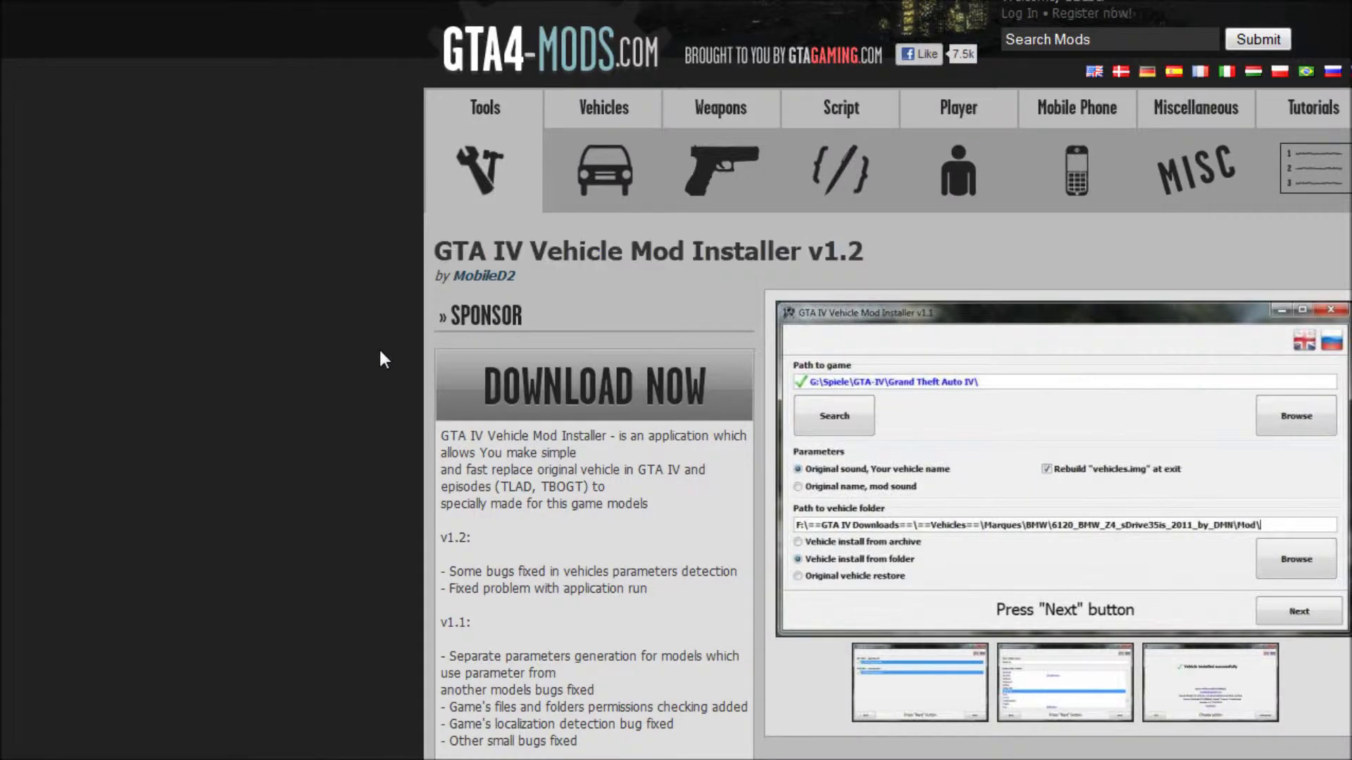
left_click(643, 407)
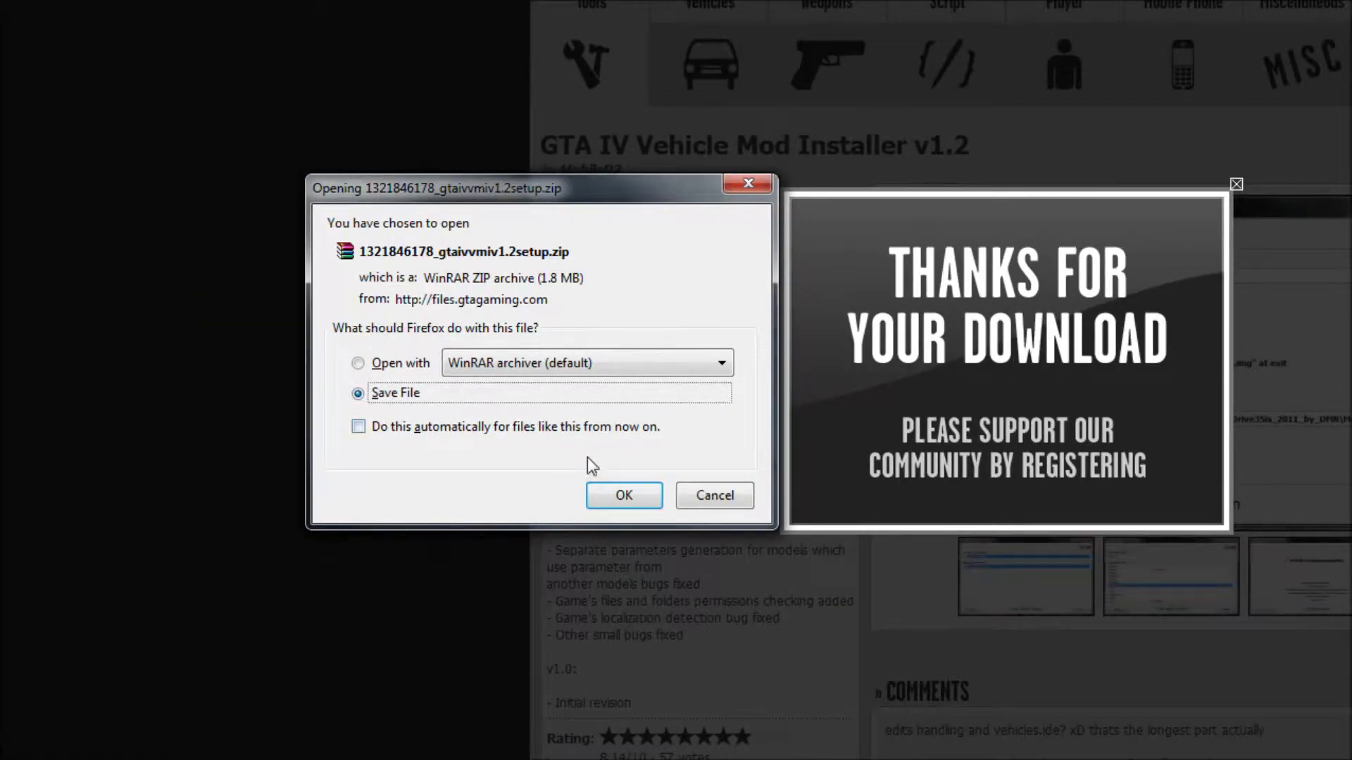
left_click(622, 495)
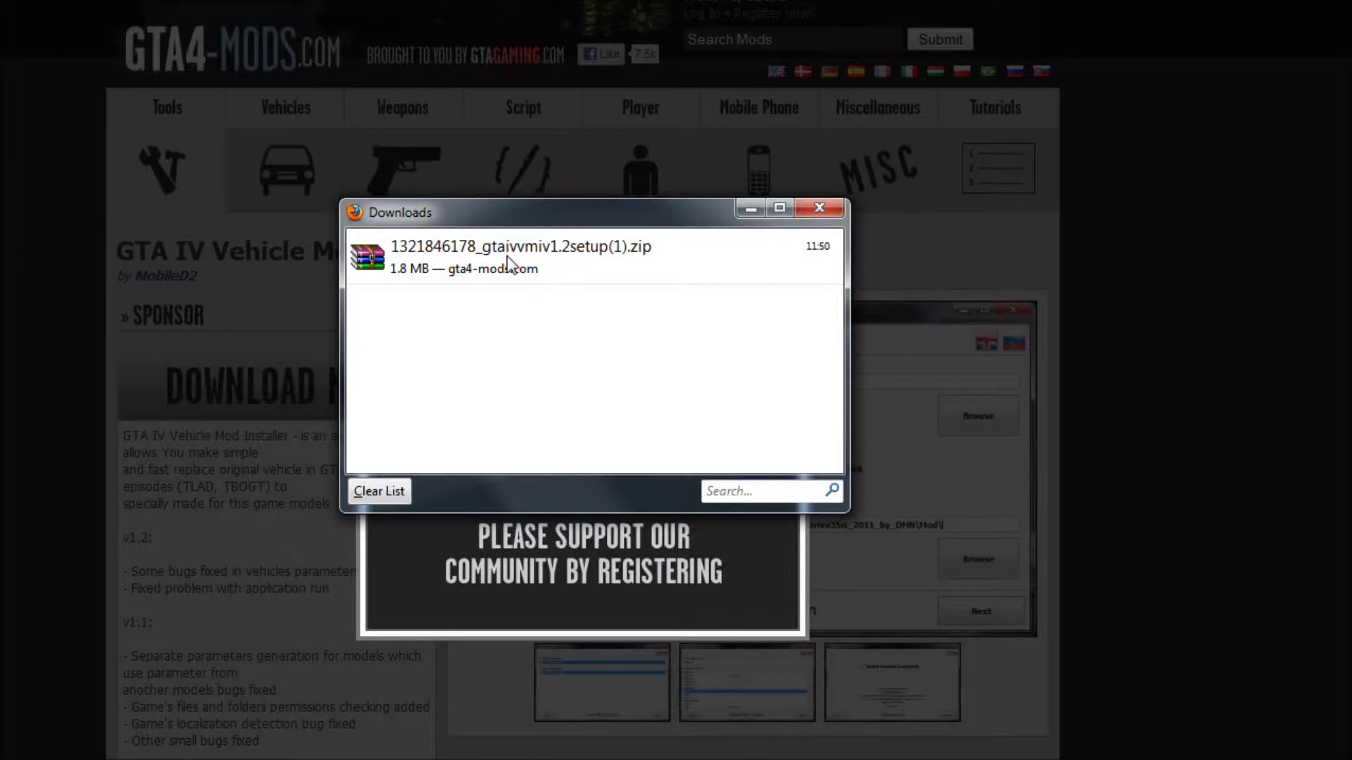
right_click(507, 256)
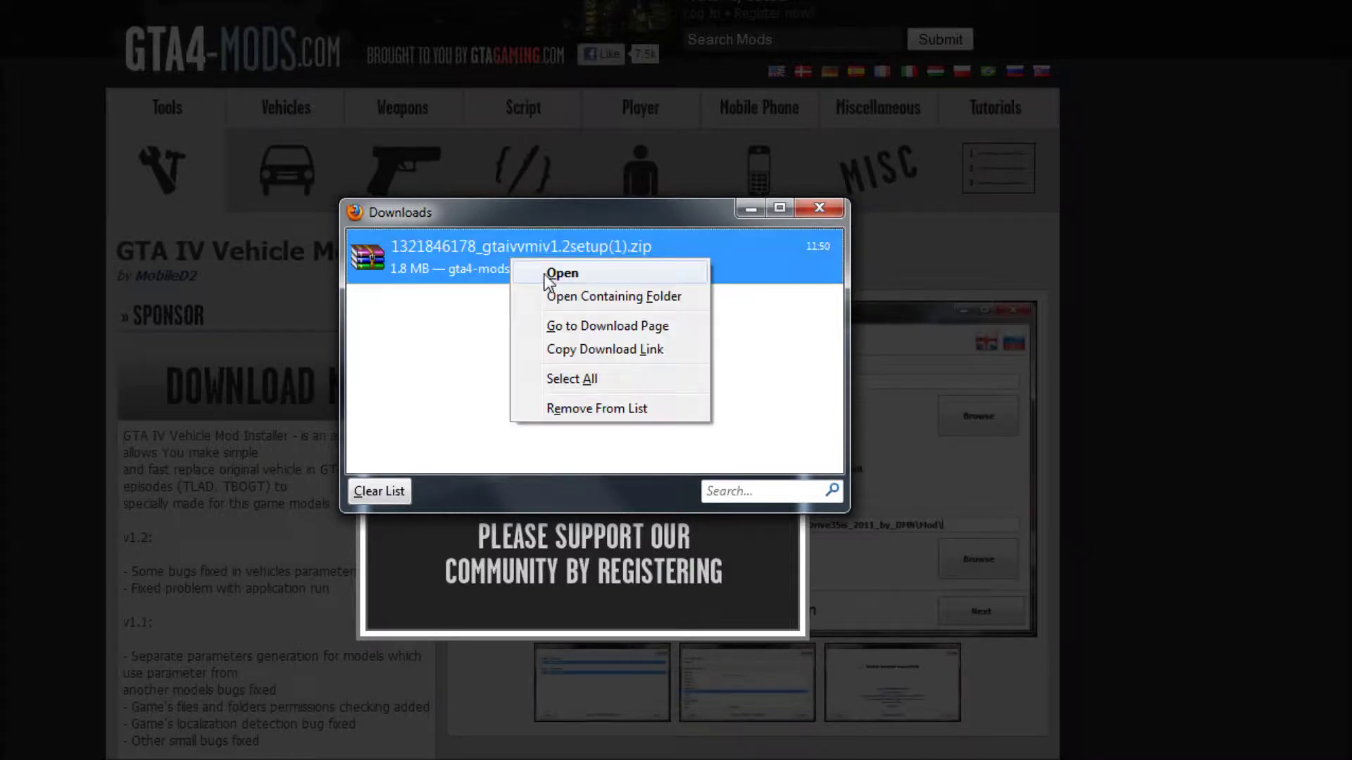
left_click(606, 274)
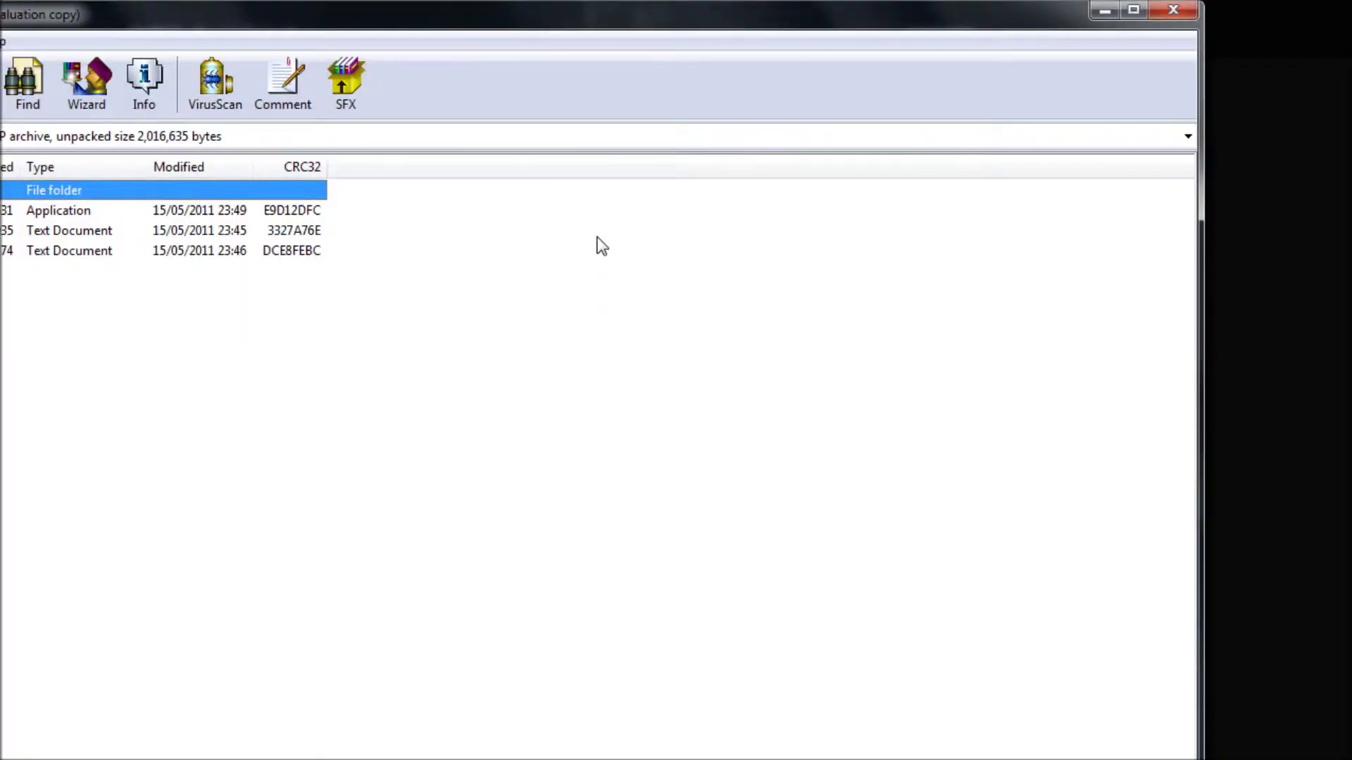
left_click(1234, 10)
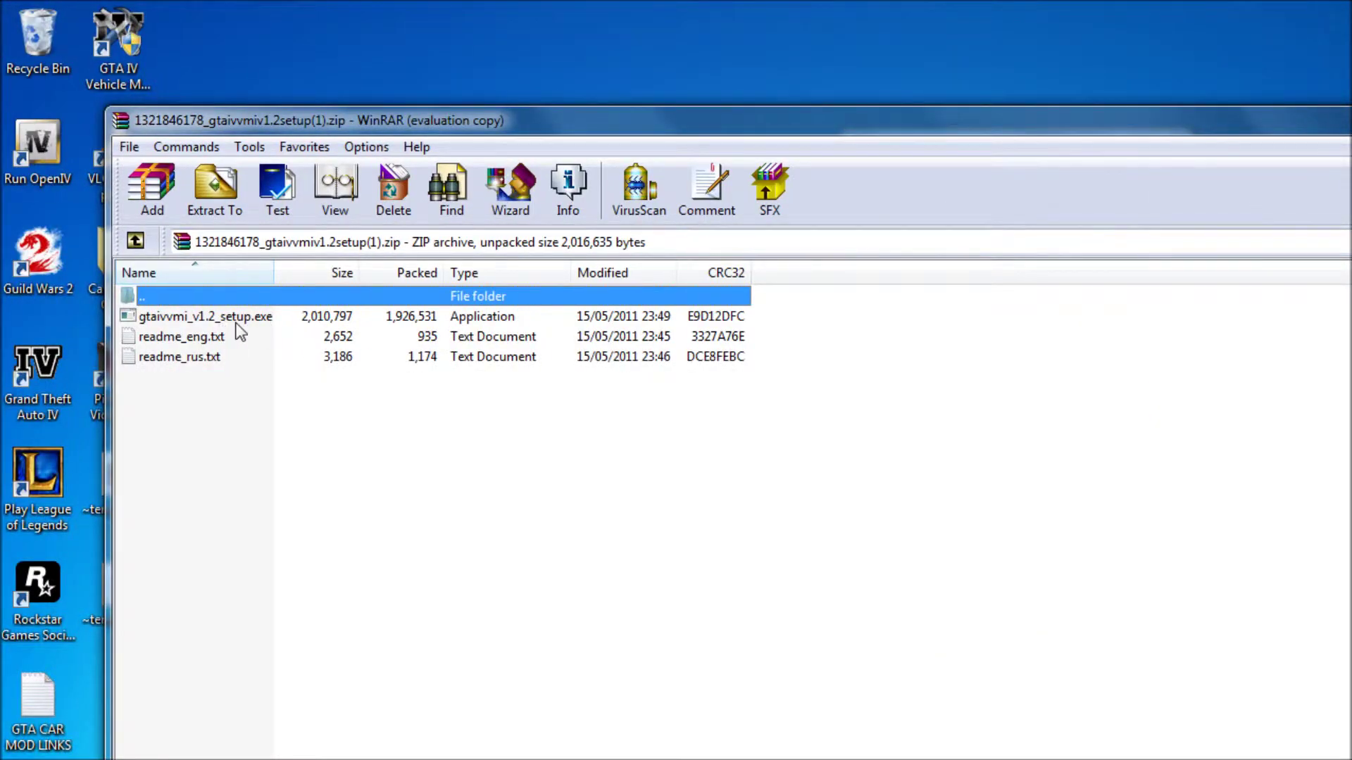
left_click(238, 318)
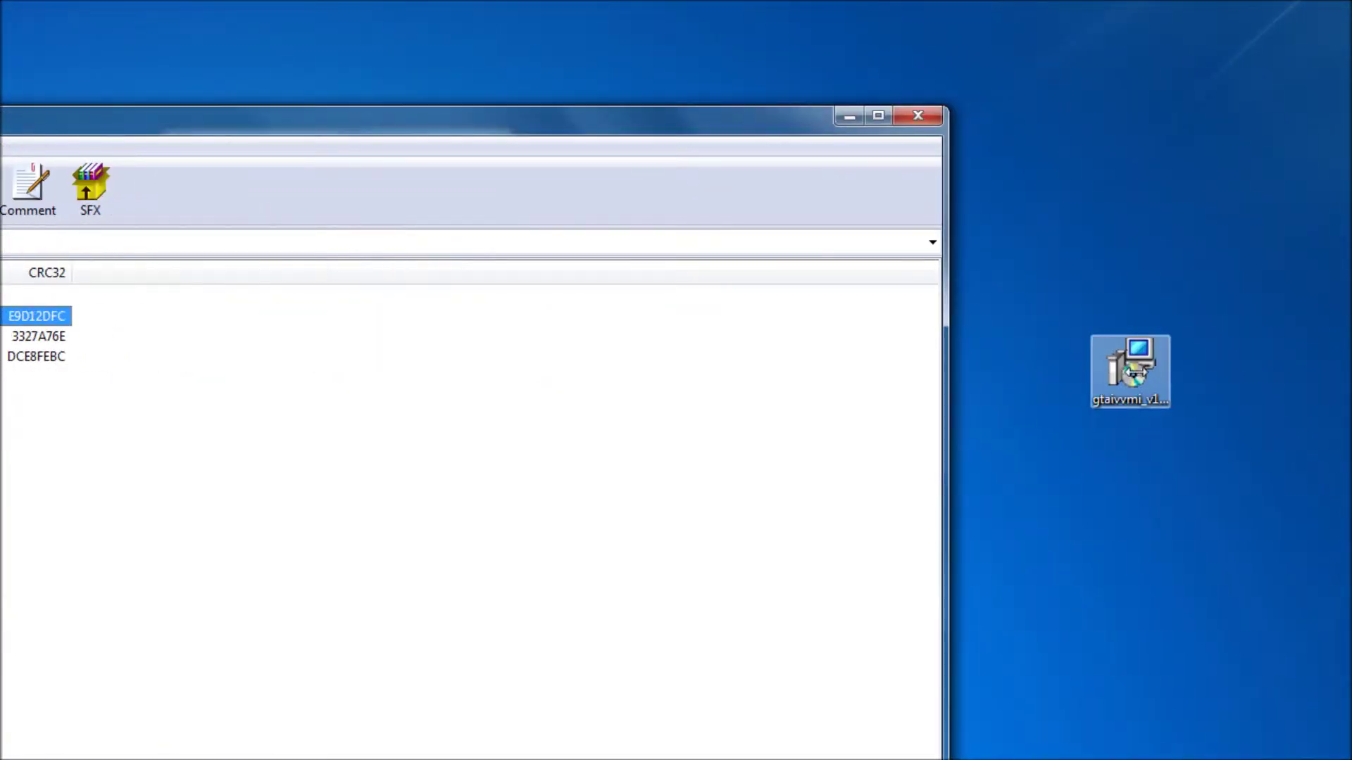
left_click(1135, 372)
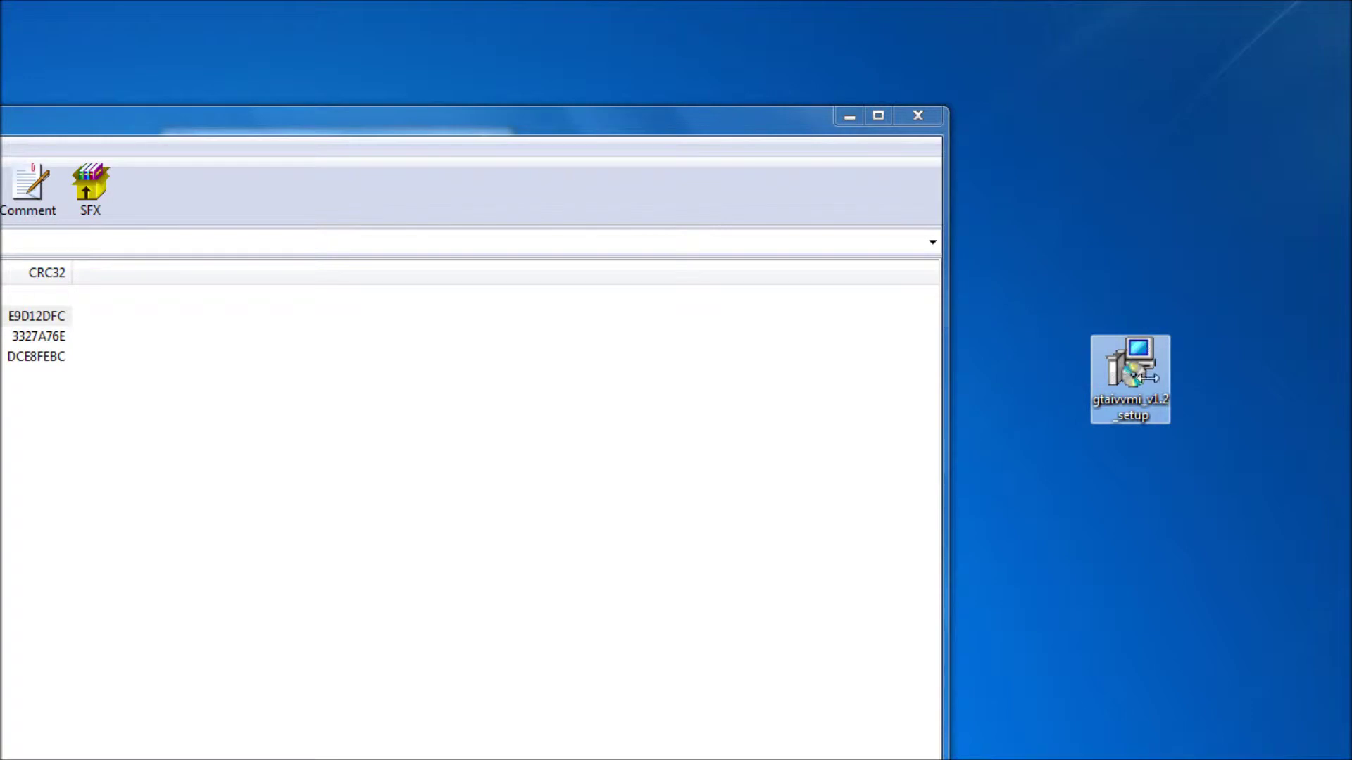
Run the extracted setup in English and proceed past the welcome and information pages.
double_click(1132, 374)
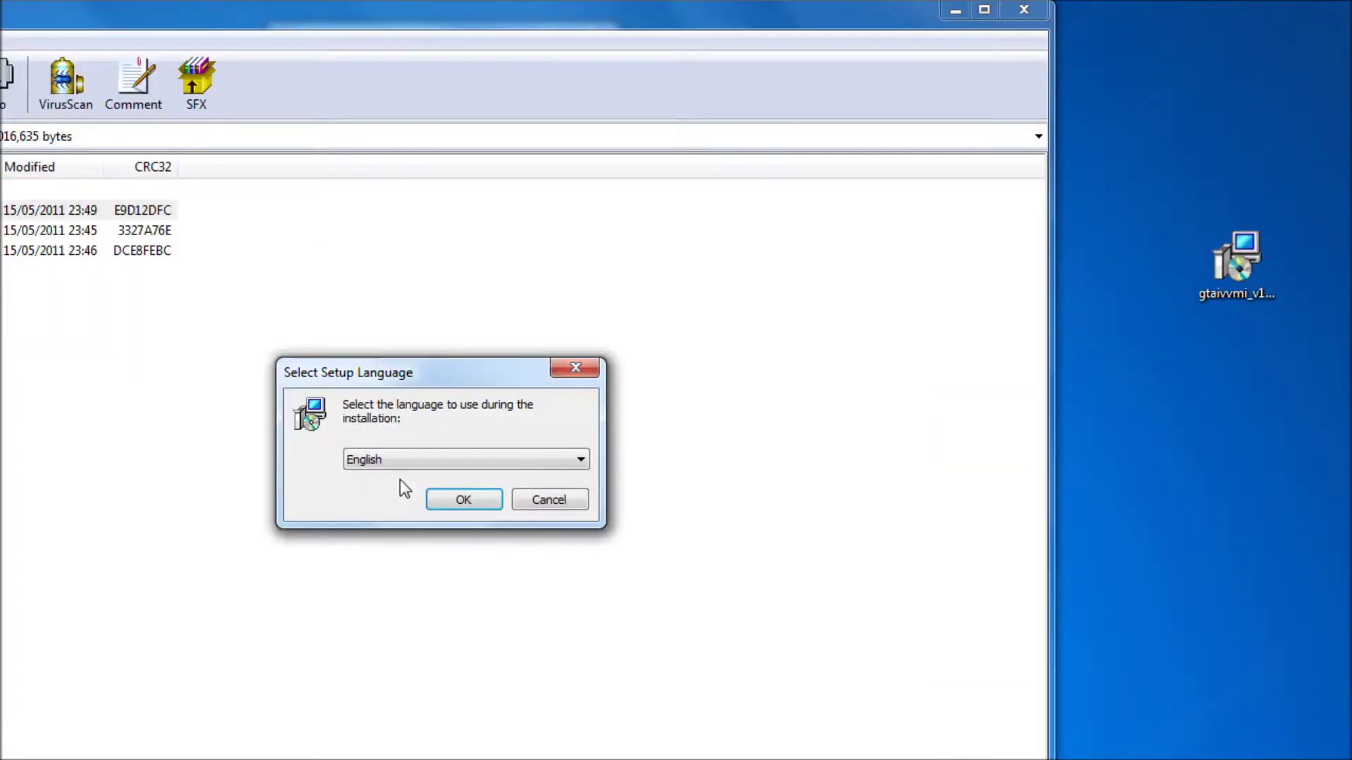
left_click(468, 503)
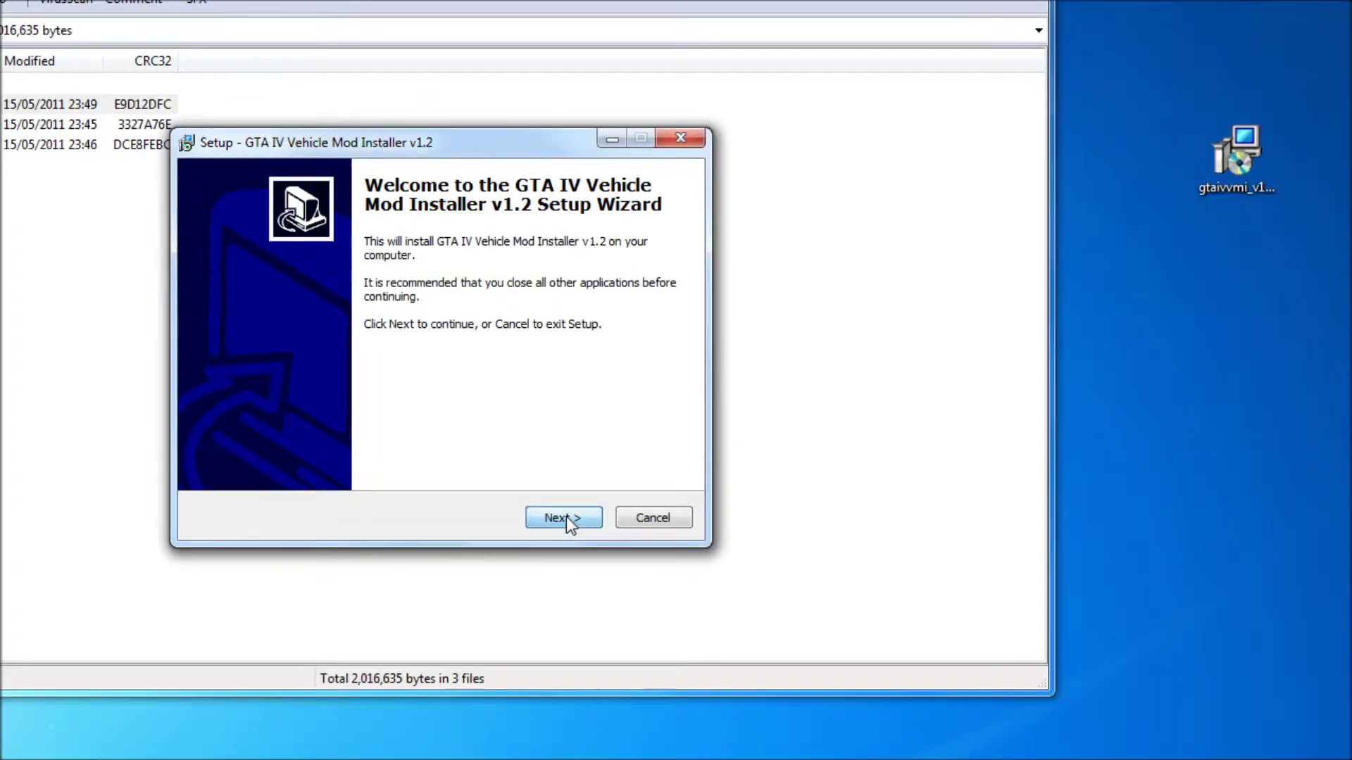
left_click(566, 517)
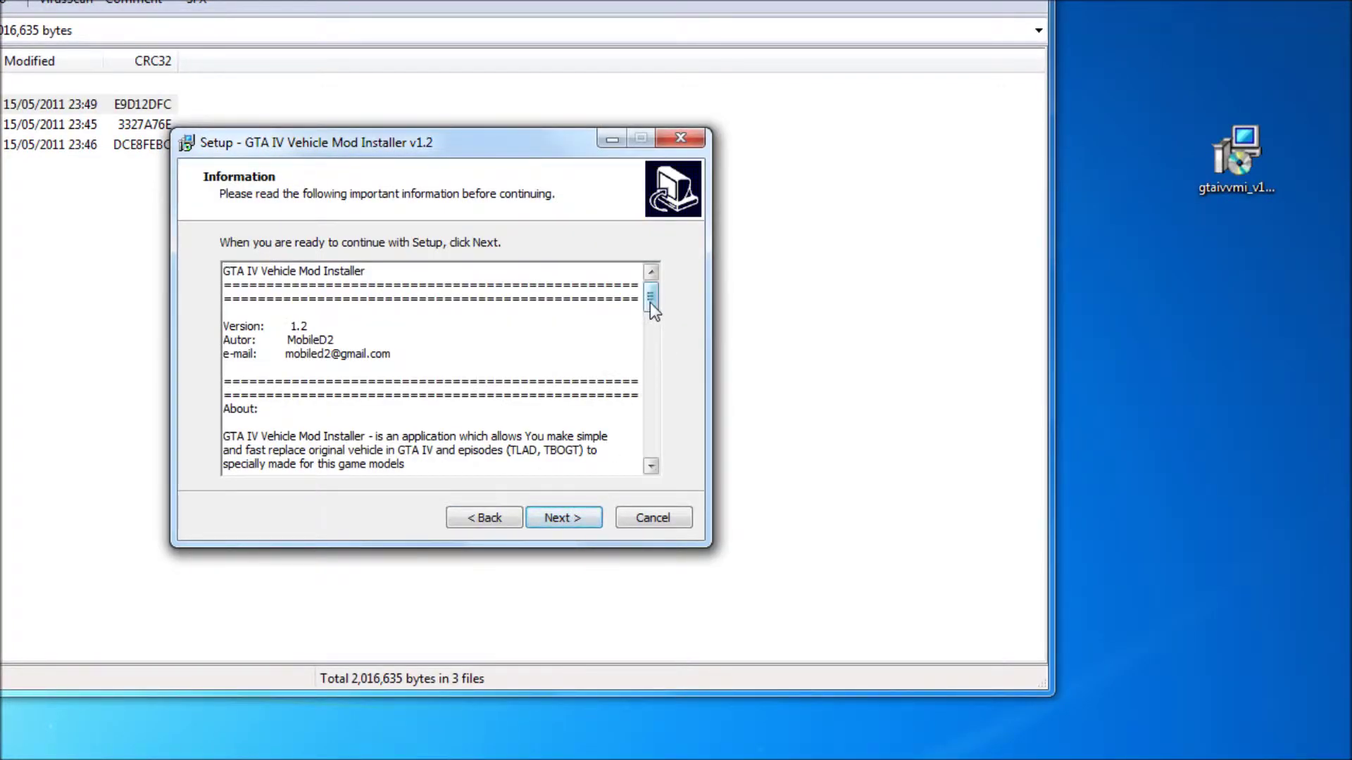
left_click_drag(649, 302, 651, 445)
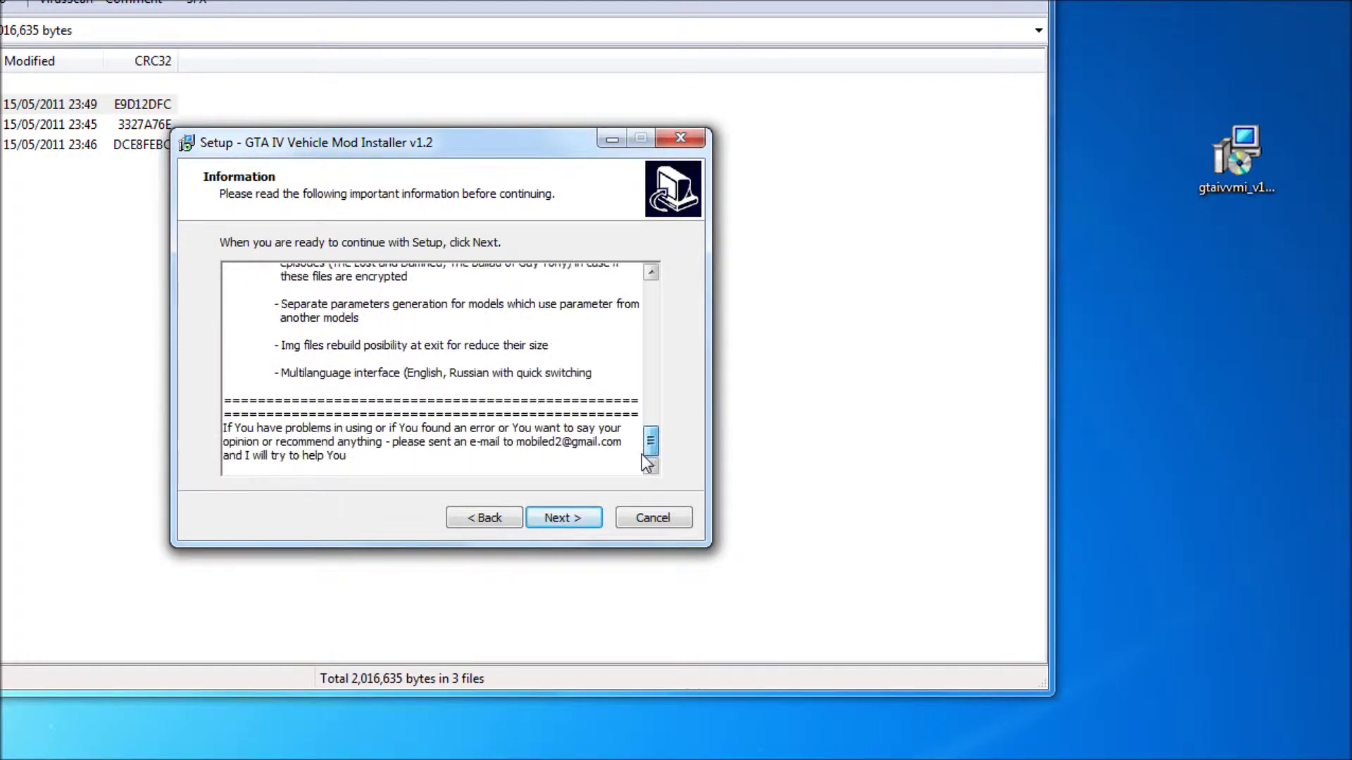
left_click(562, 518)
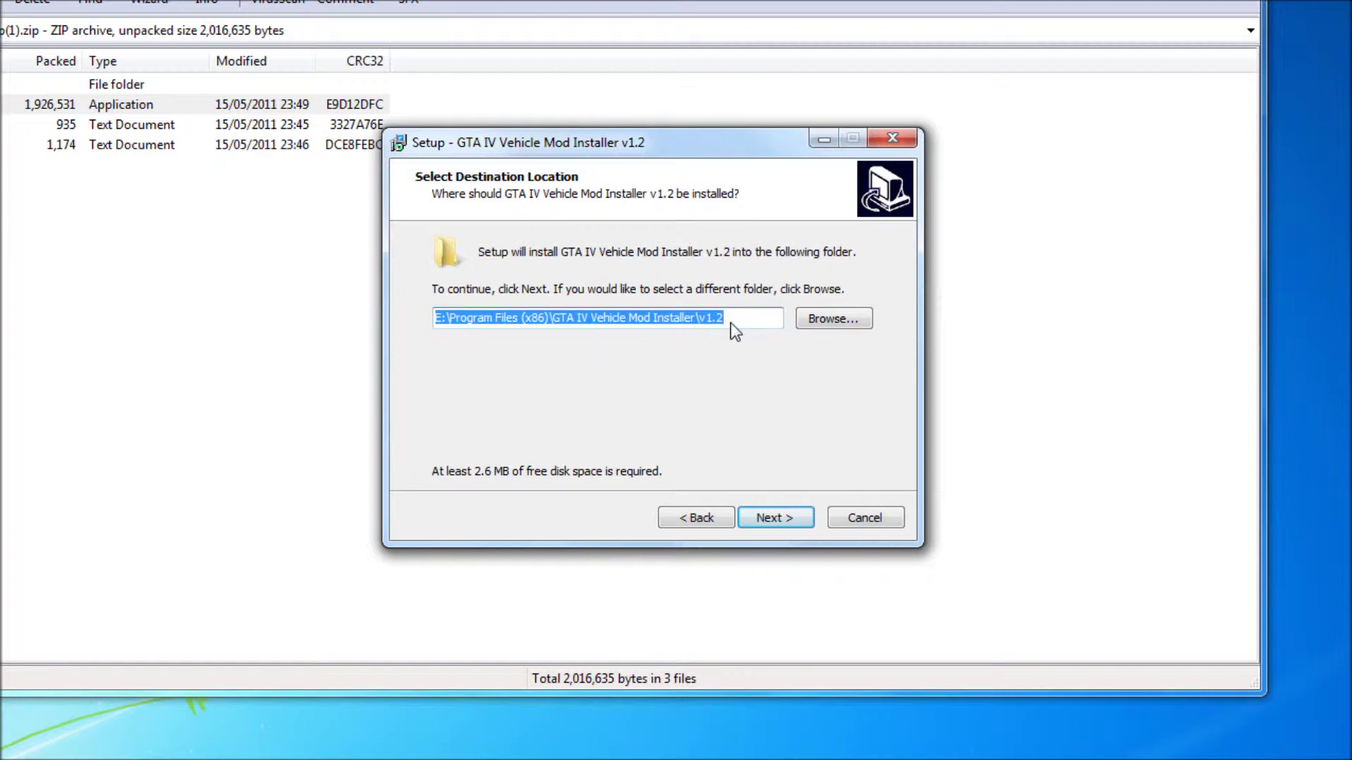
Install the mod installer into the suggested folder with a desktop icon and finish the setup.
left_click(783, 521)
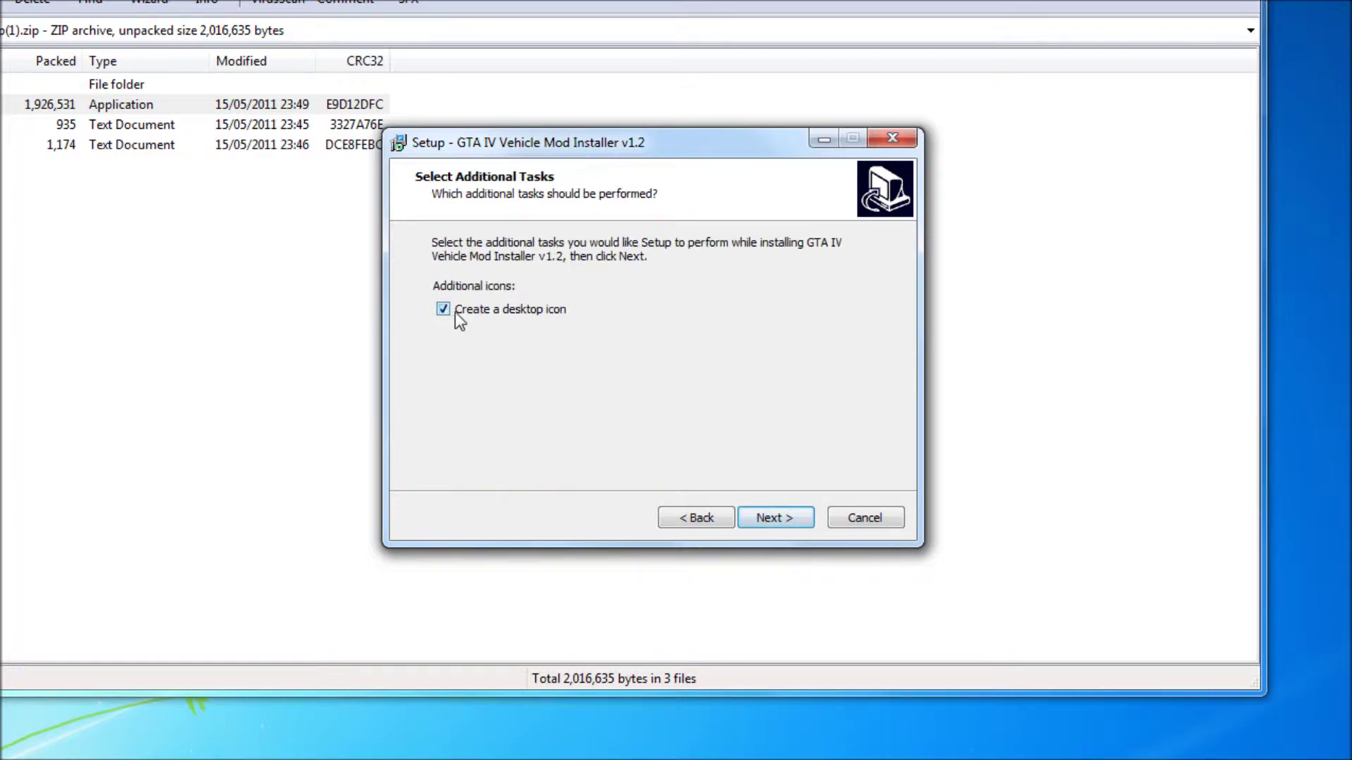
left_click(782, 521)
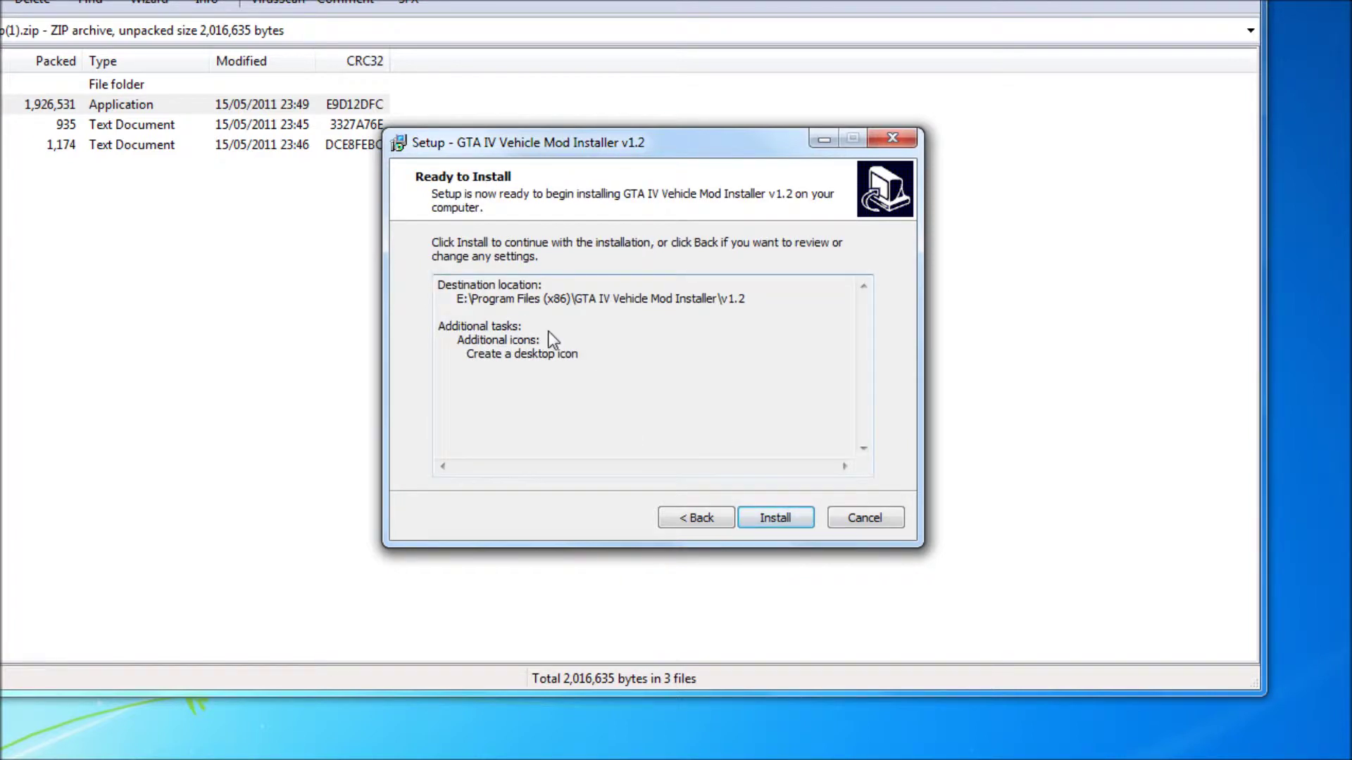
left_click(750, 518)
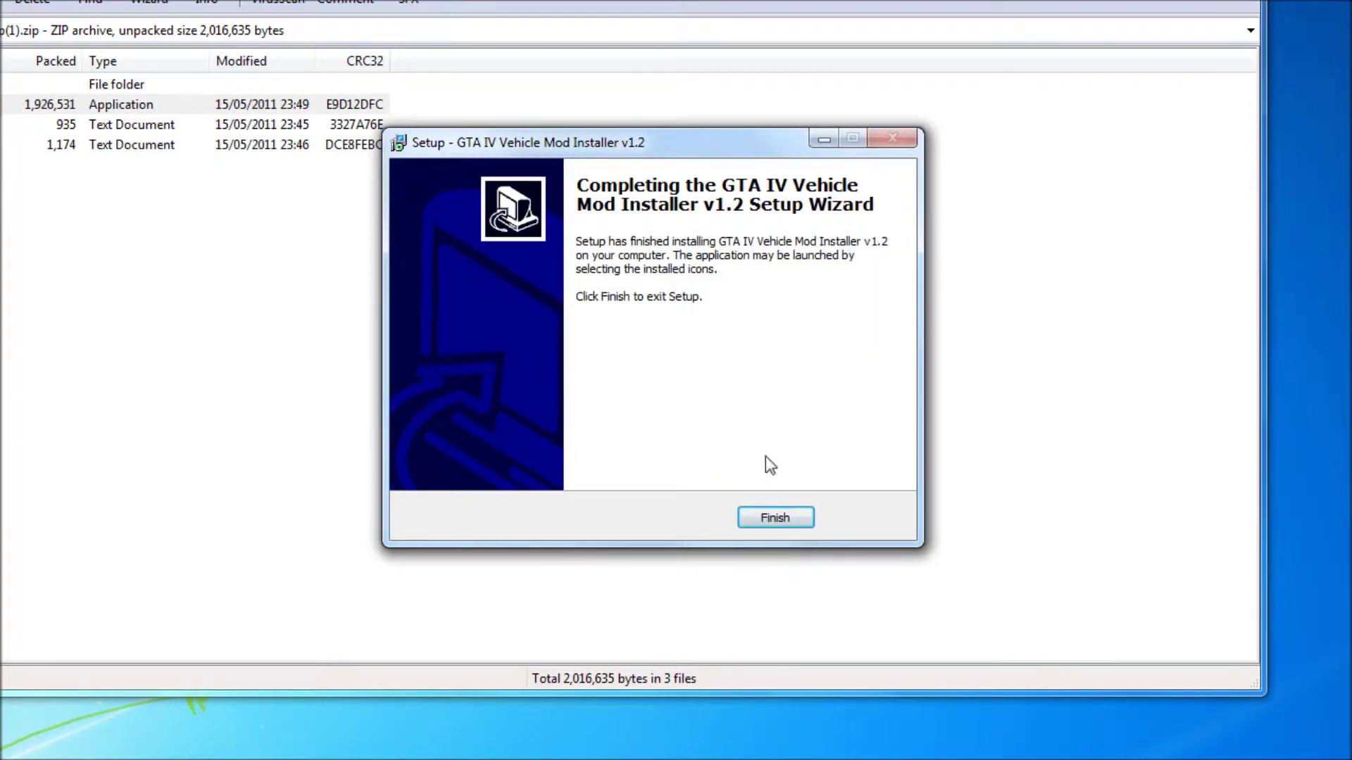
left_click(789, 521)
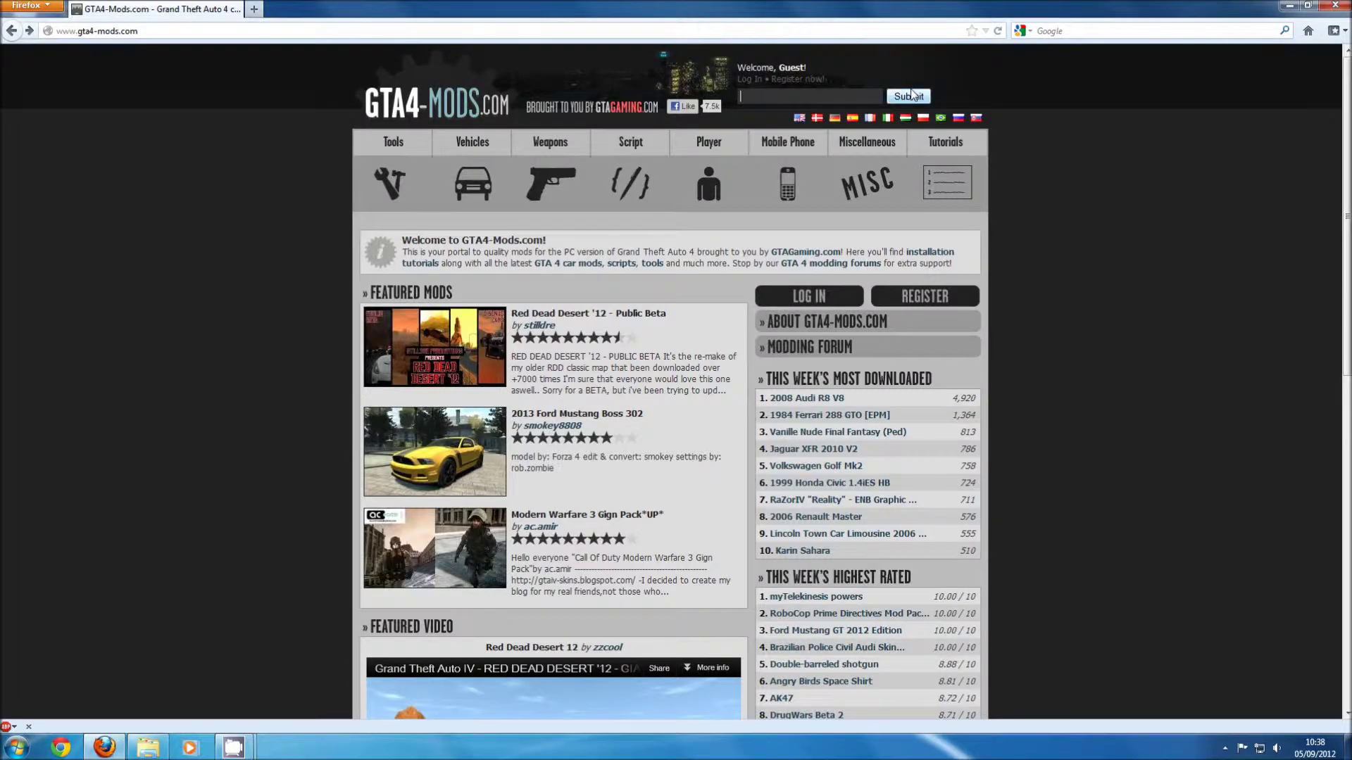
Search GTA4-Mods.com in Firefox for "honda civic" and open the 2010 Honda Civic Type R Mugen page.
type("HONDA")
key("Down")
left_click(913, 94)
left_click(907, 97)
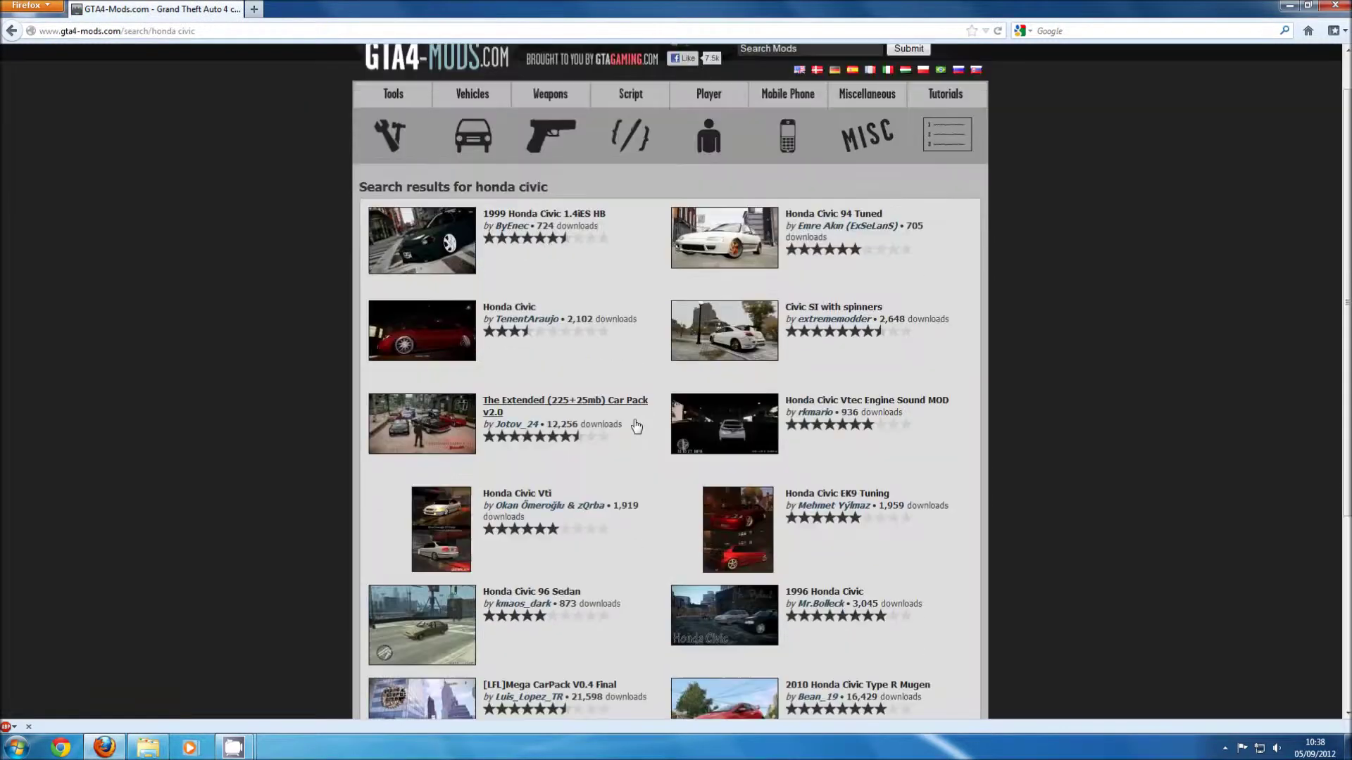
scroll(641, 422, "down", 8)
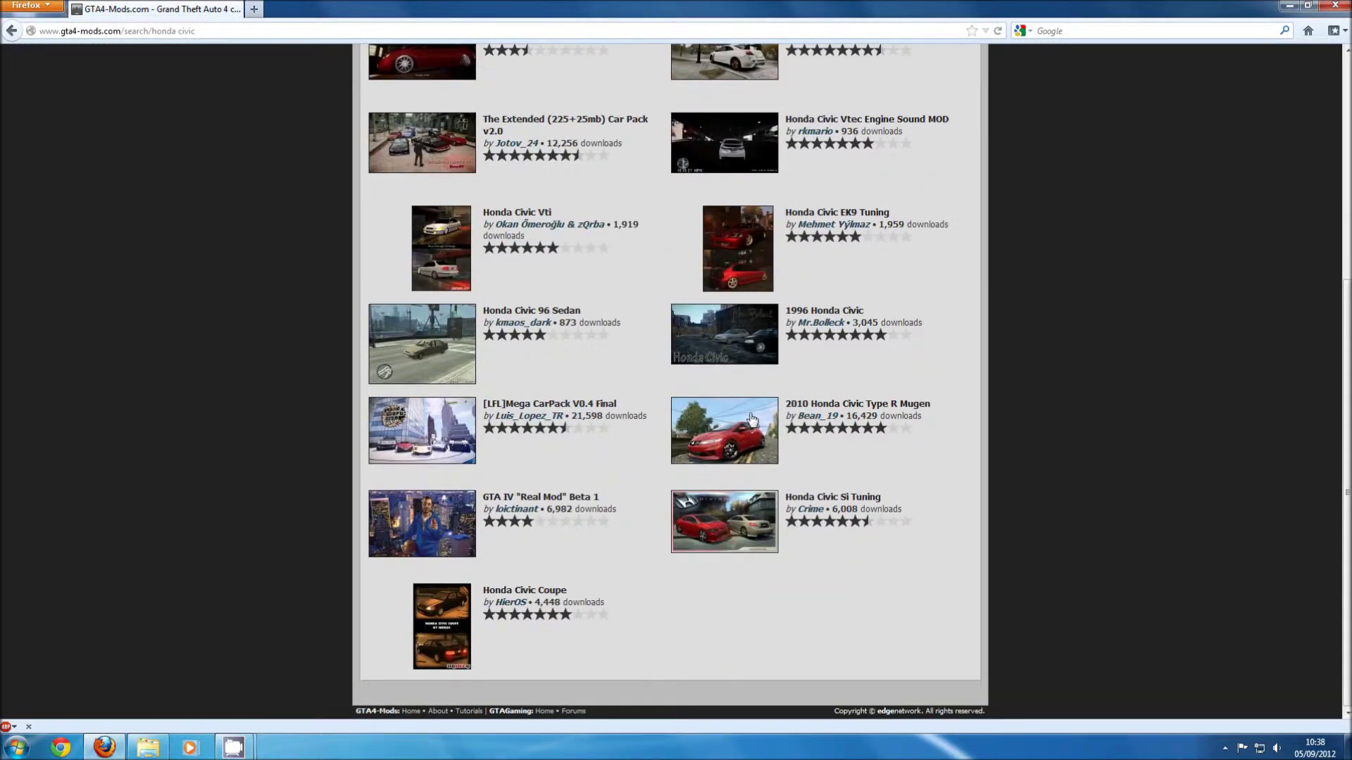
left_click(829, 412)
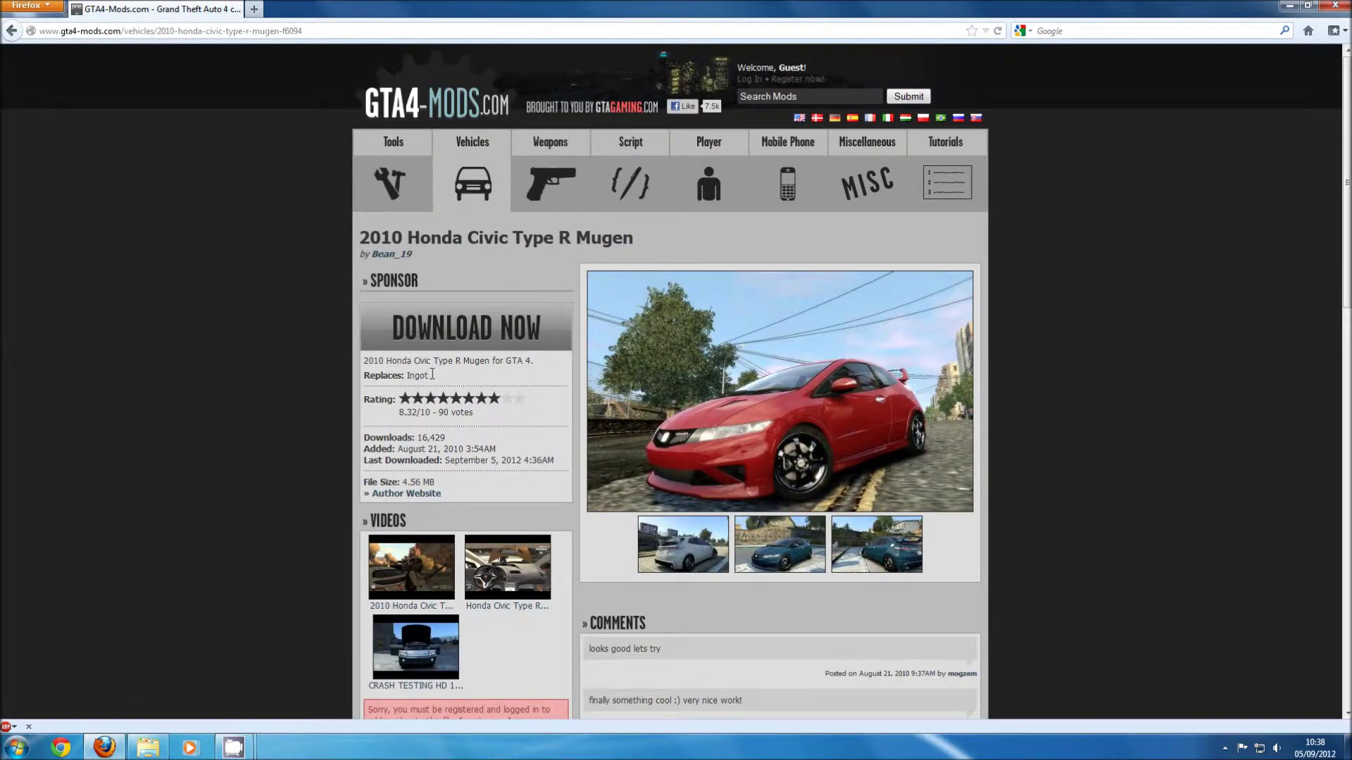
Highlight the vehicle that the Honda Civic mod replaces and start the mod's download.
left_click_drag(432, 374, 365, 376)
scroll(596, 522, "down", 4)
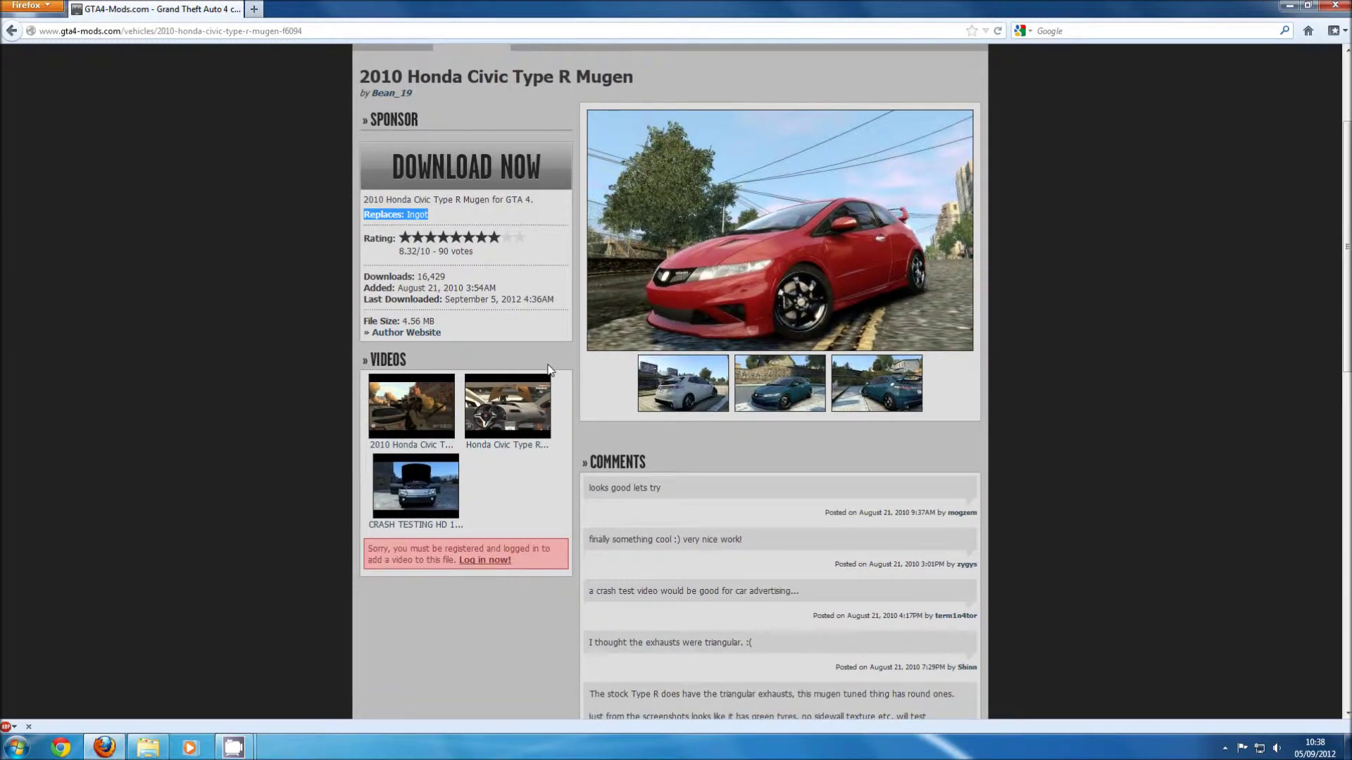
left_click(481, 189)
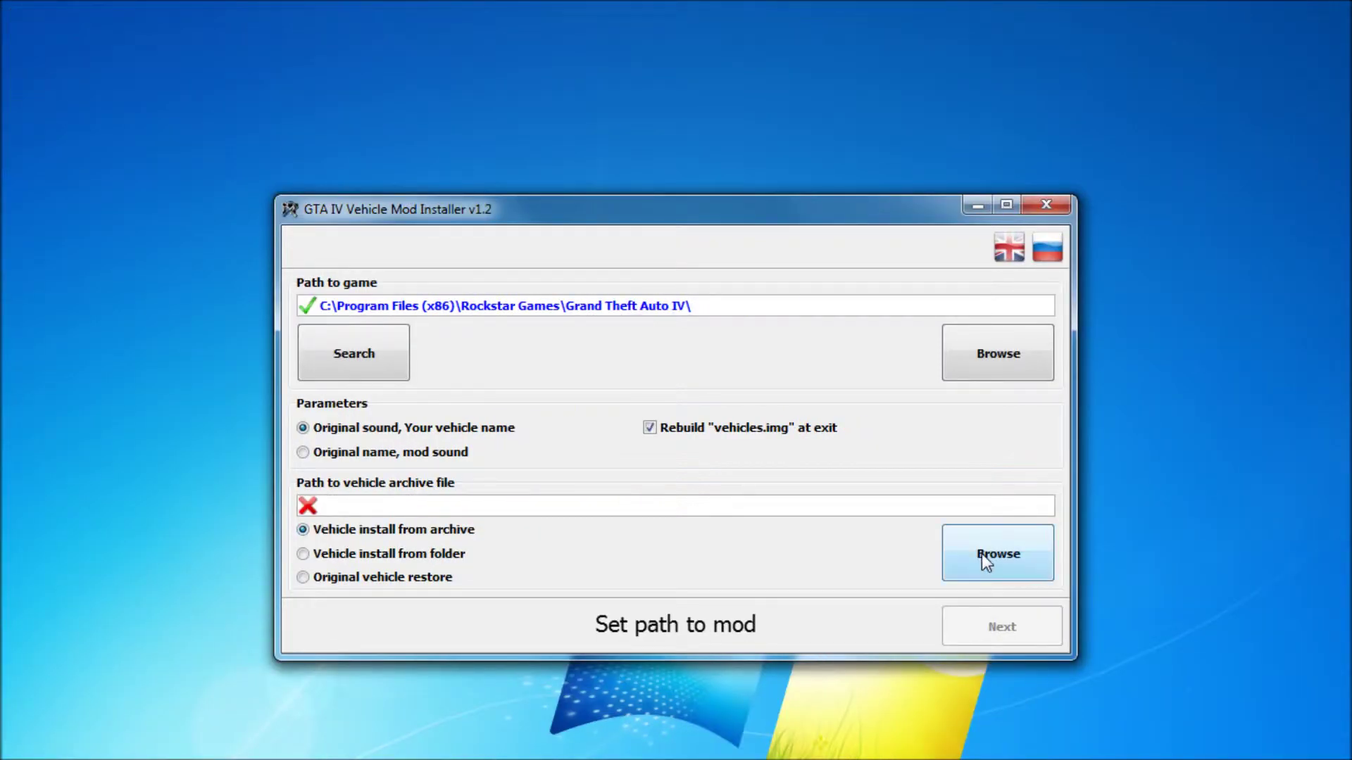
In the GTA IV Vehicle Mod Installer, choose the civicTypeR archive from the CARS folder as the vehicle archive file.
left_click(1089, 553)
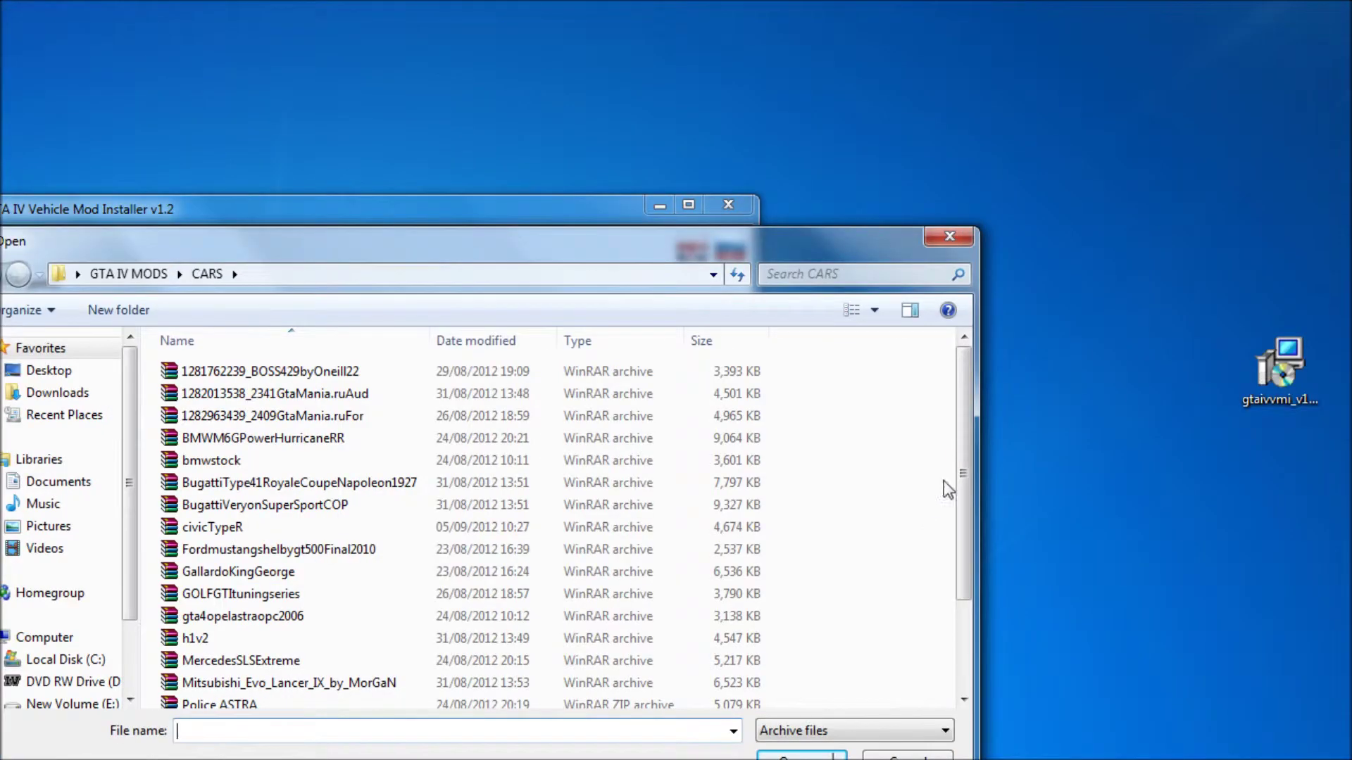
left_click_drag(1279, 471, 1279, 500)
left_click_drag(963, 507, 957, 517)
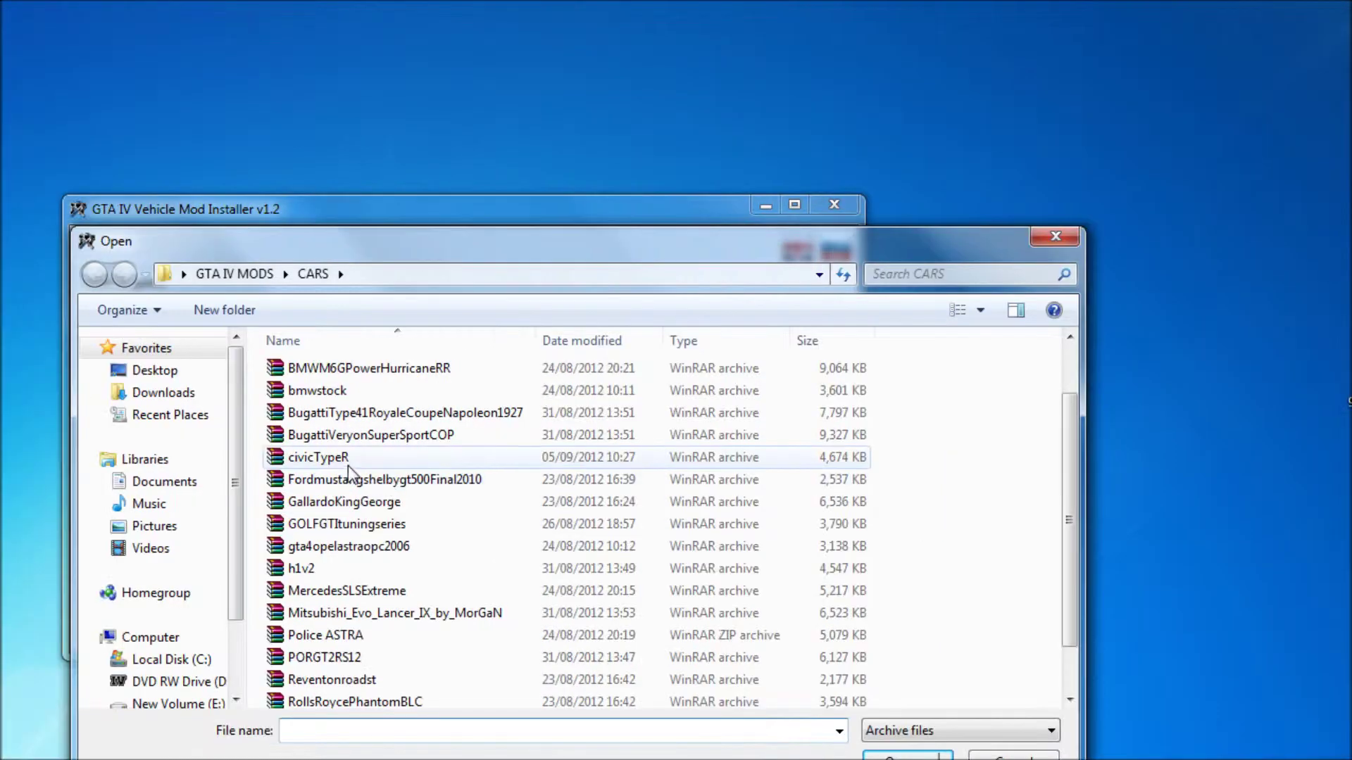
left_click(340, 463)
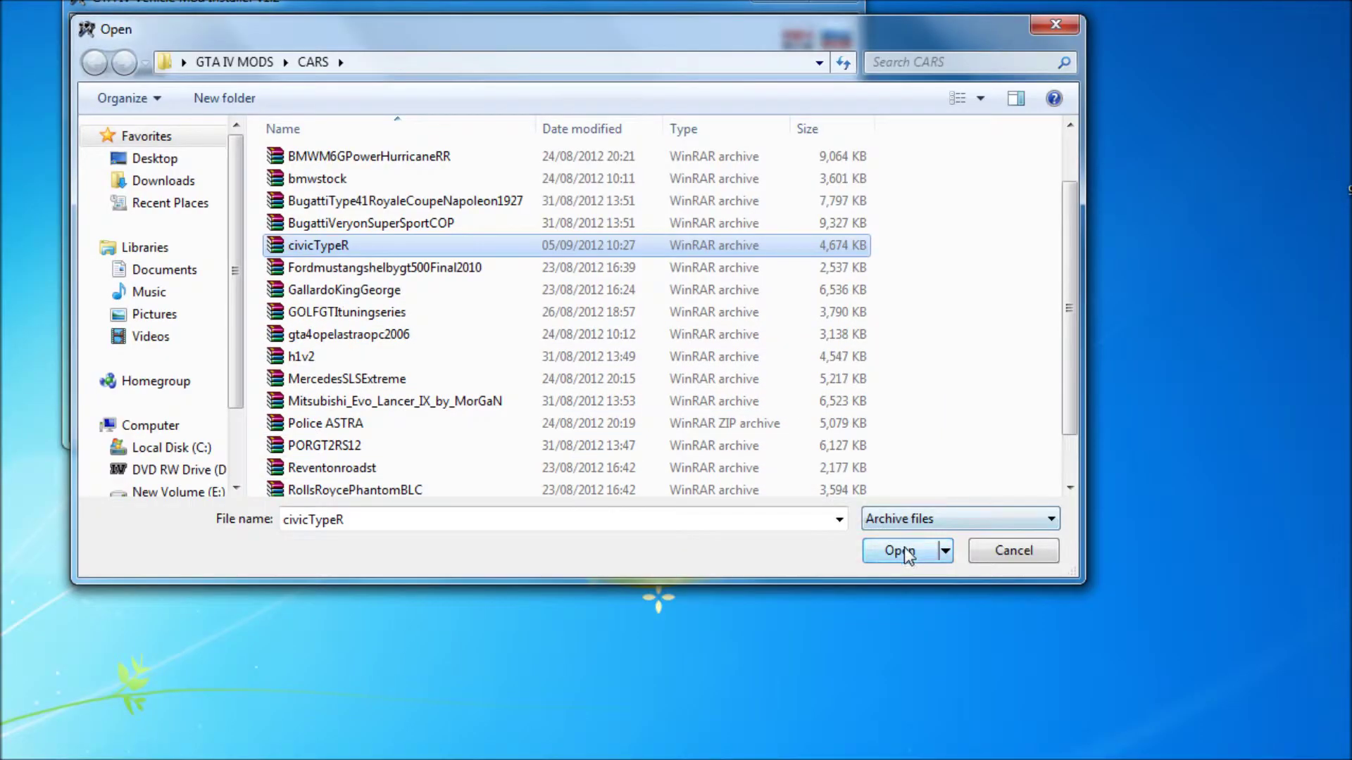
left_click(904, 549)
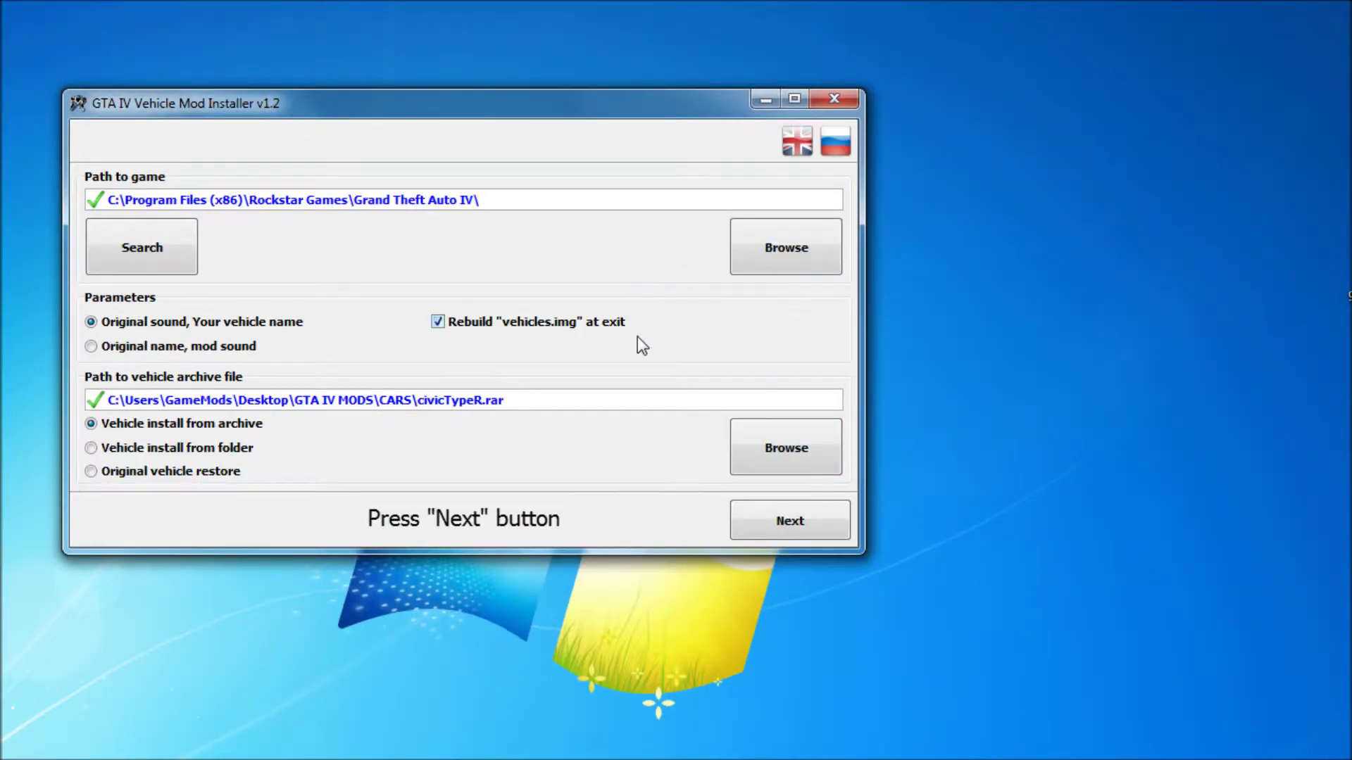
Accept the detected ingot model, texture and handling data, install the Civic Type R over the Ingot, and return to the main panel.
left_click(767, 519)
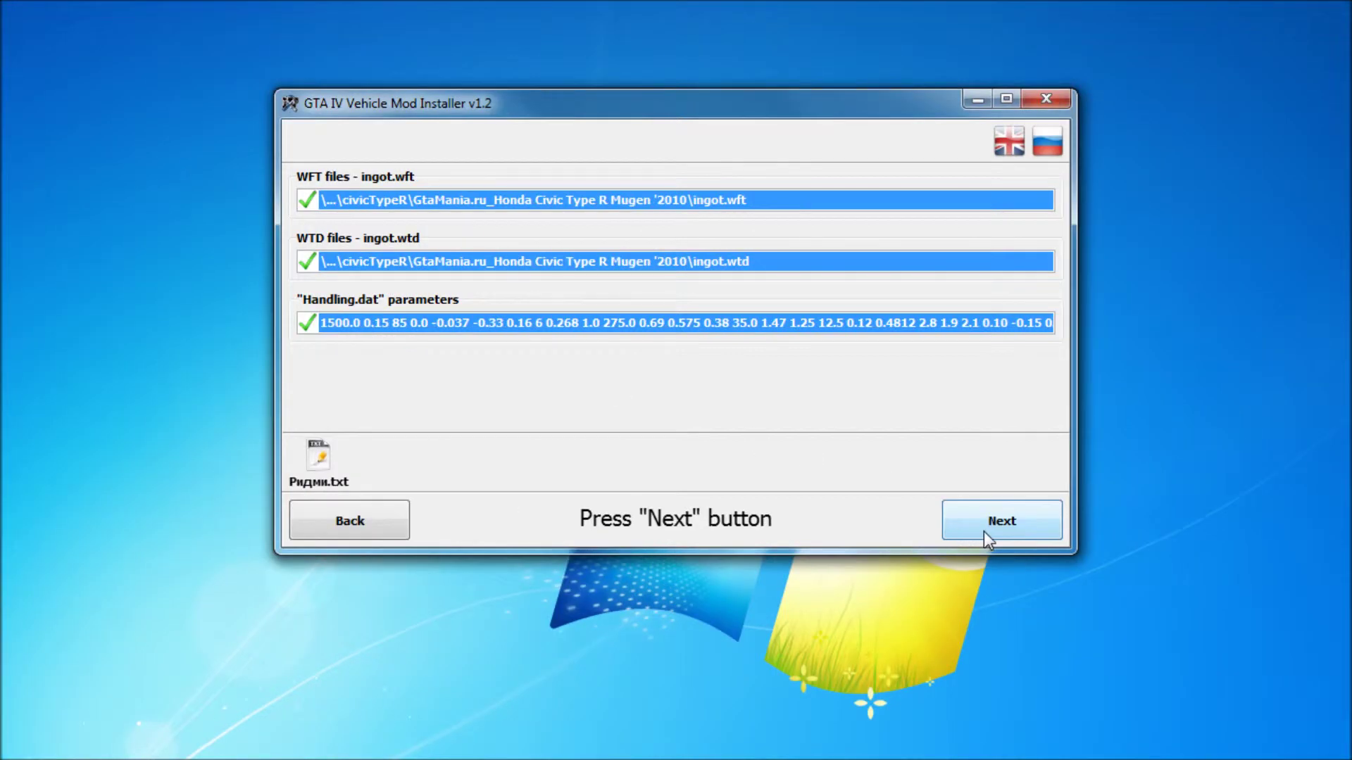
left_click(1089, 531)
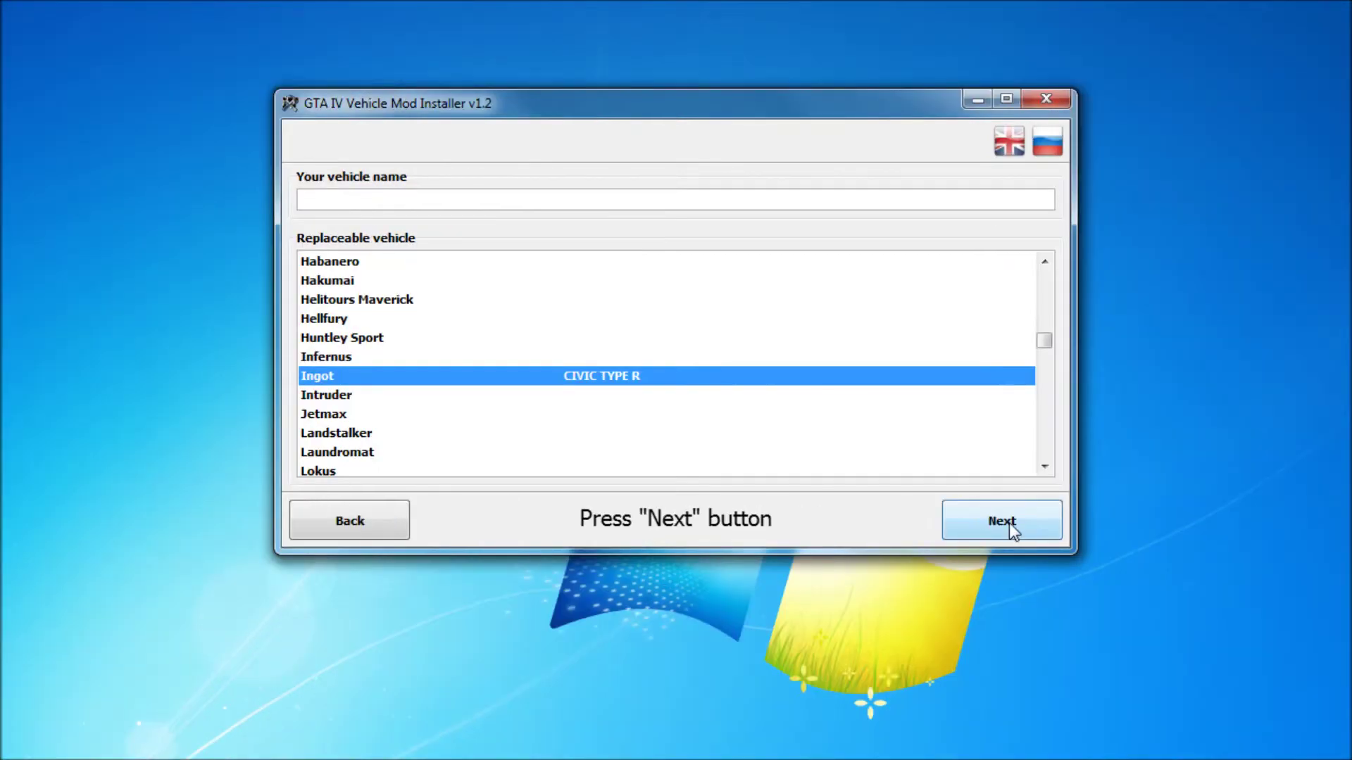
left_click(1114, 523)
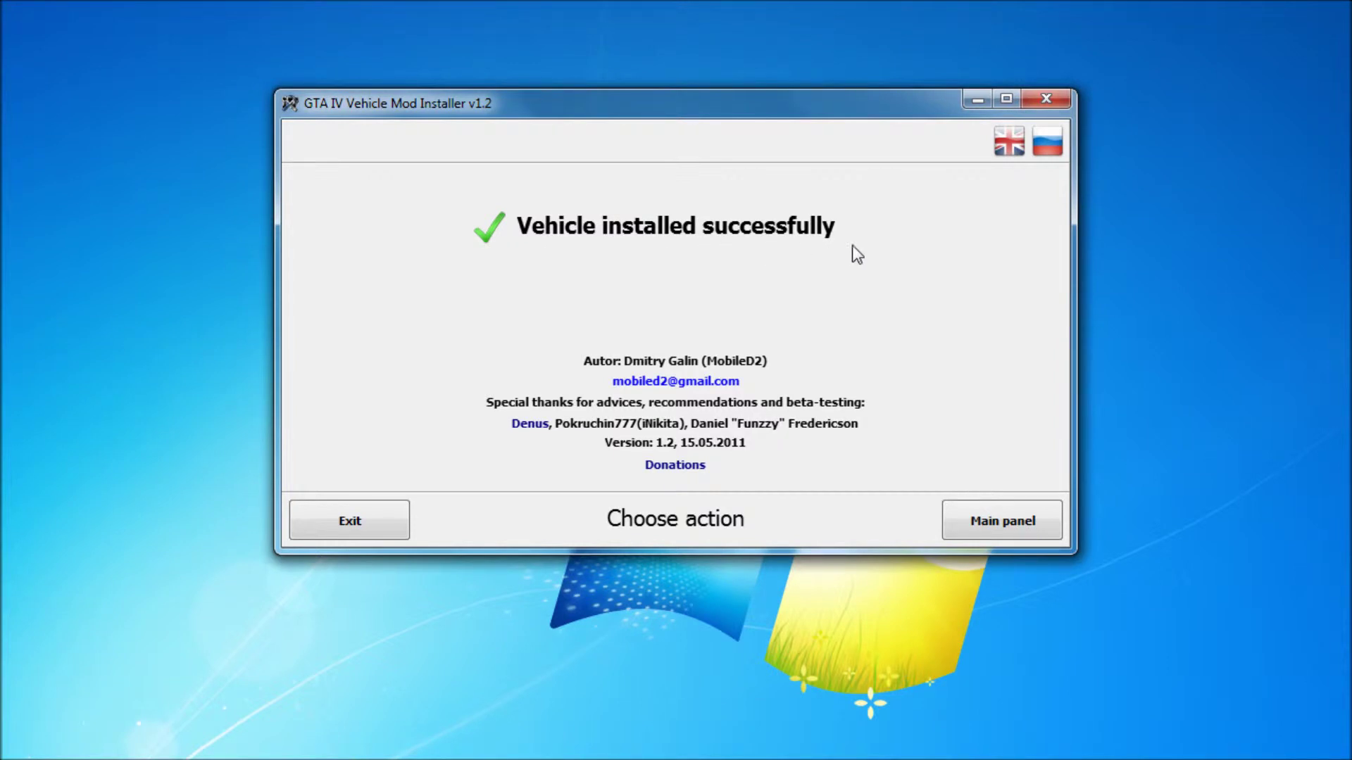
left_click(997, 525)
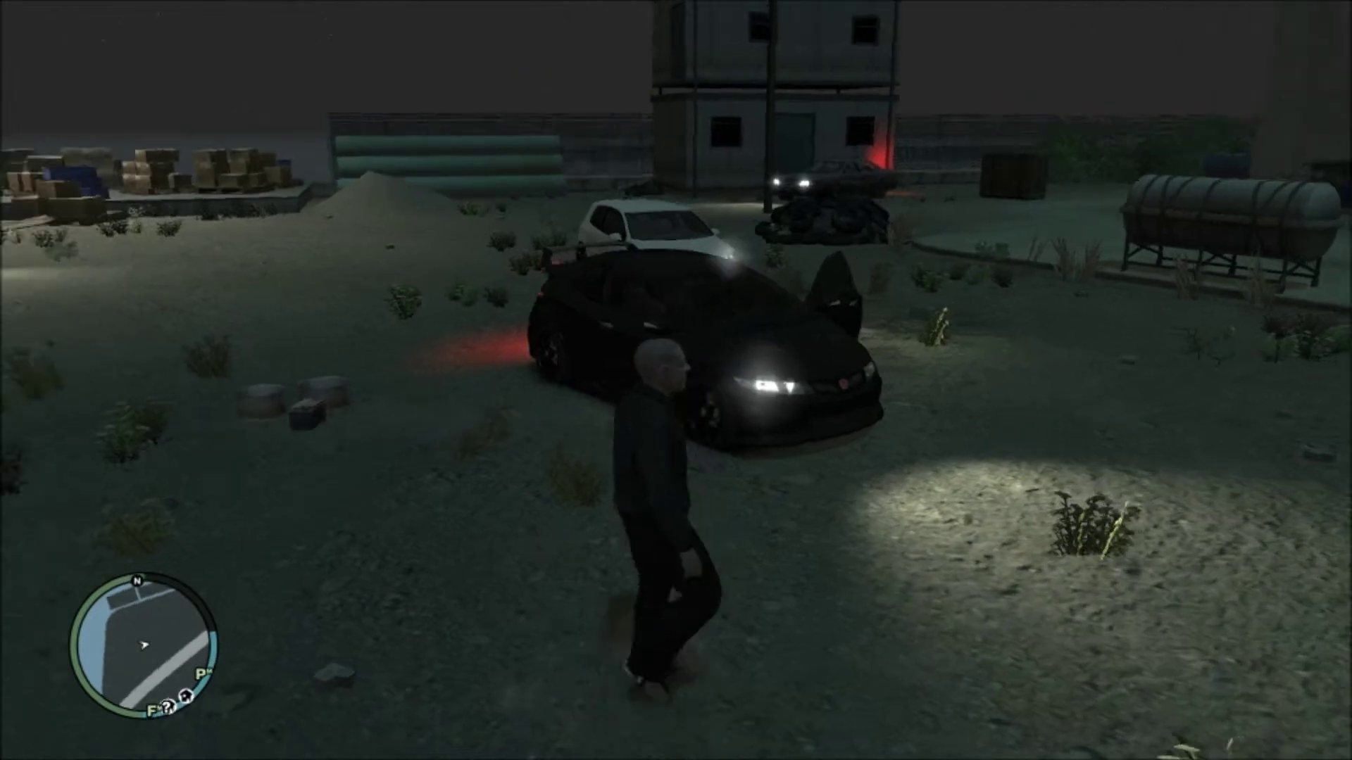
key("d")
key("d")
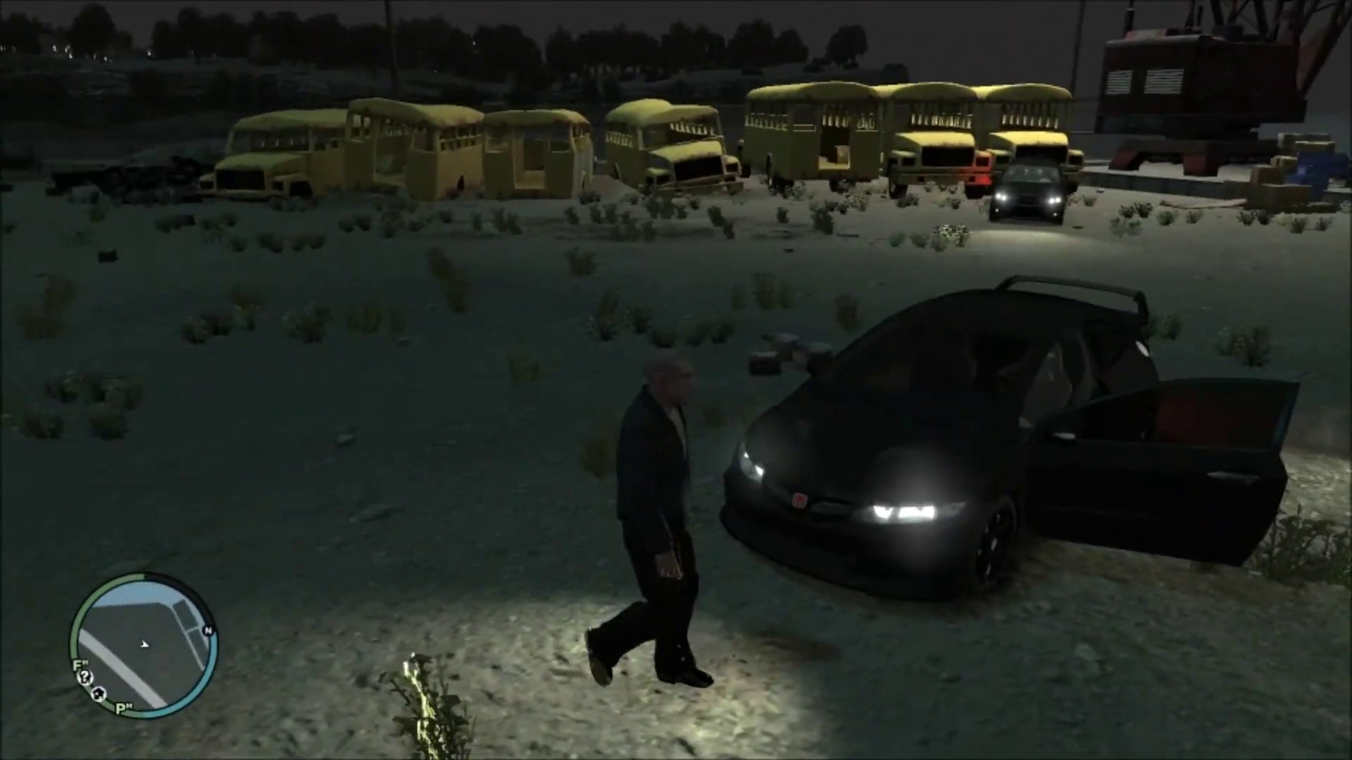
key("d")
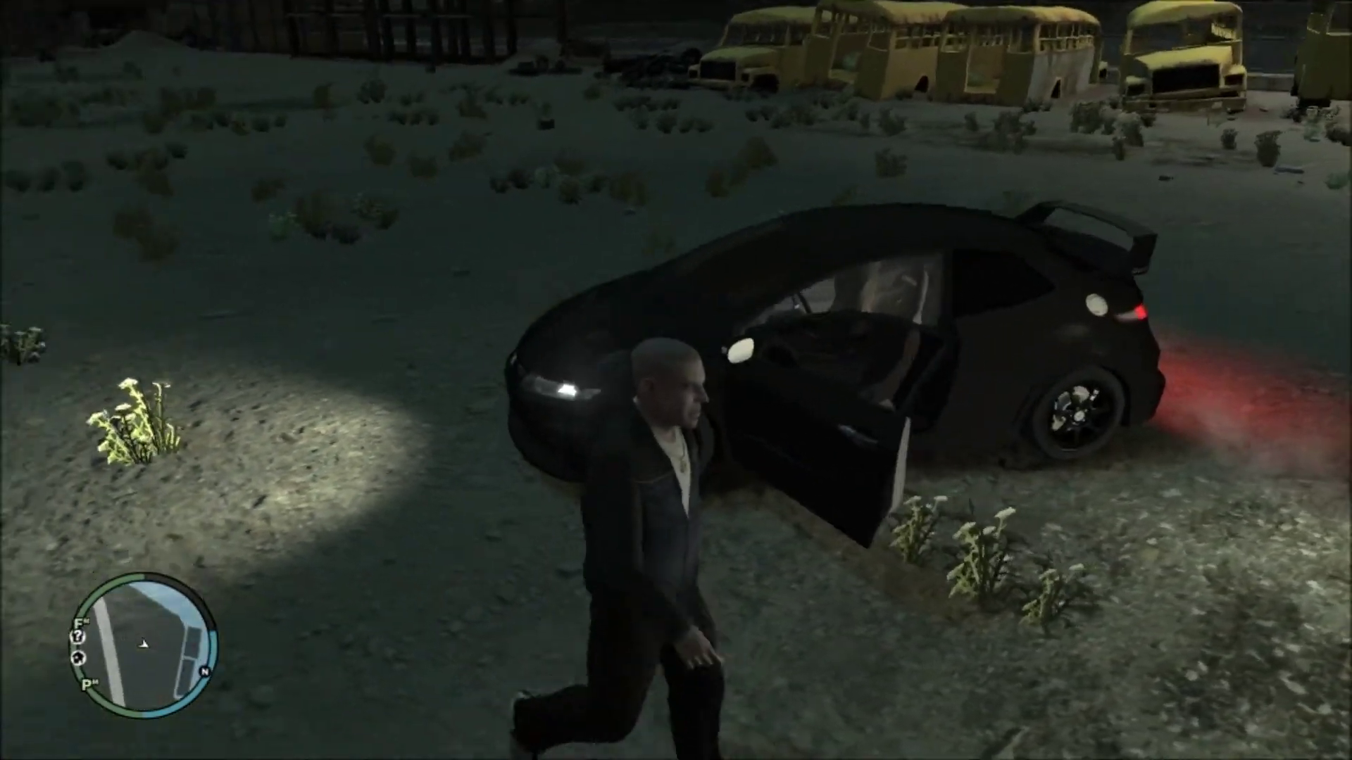
key("d")
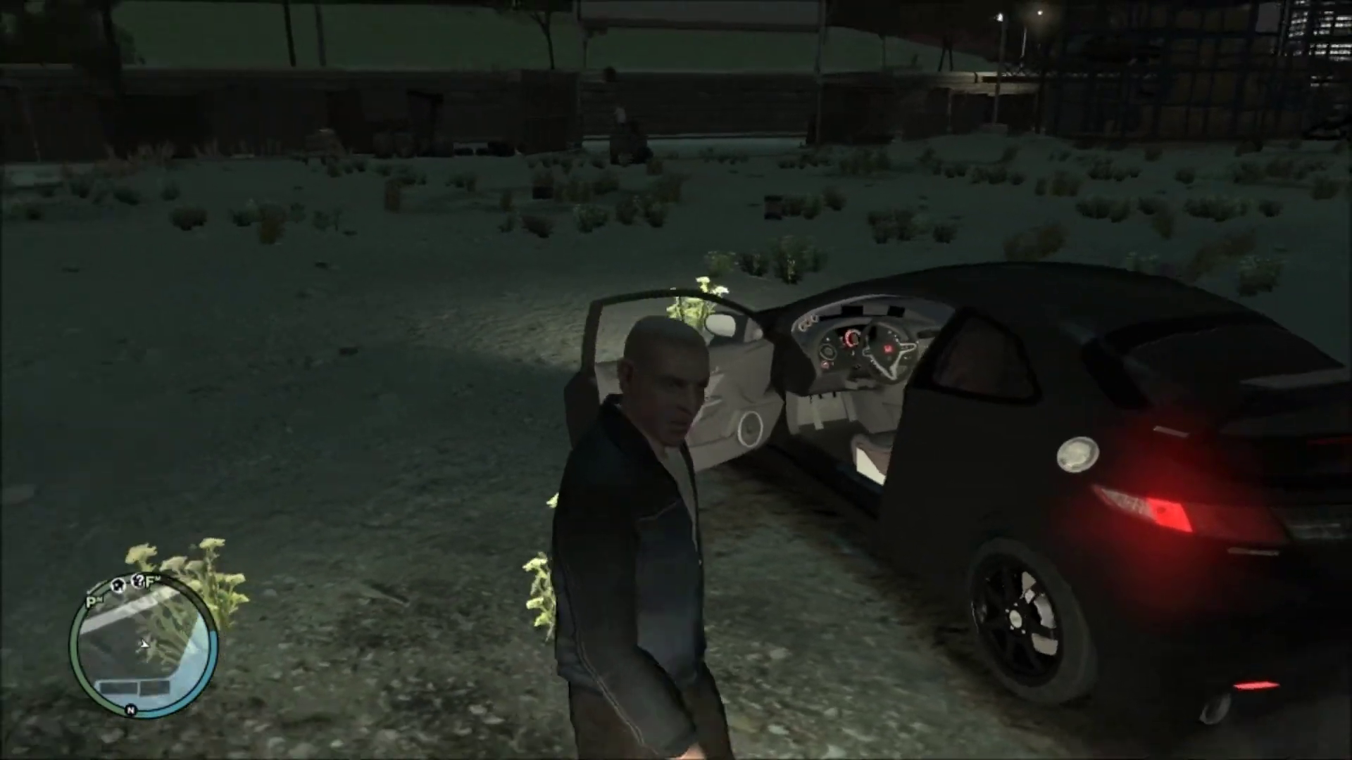
key("d")
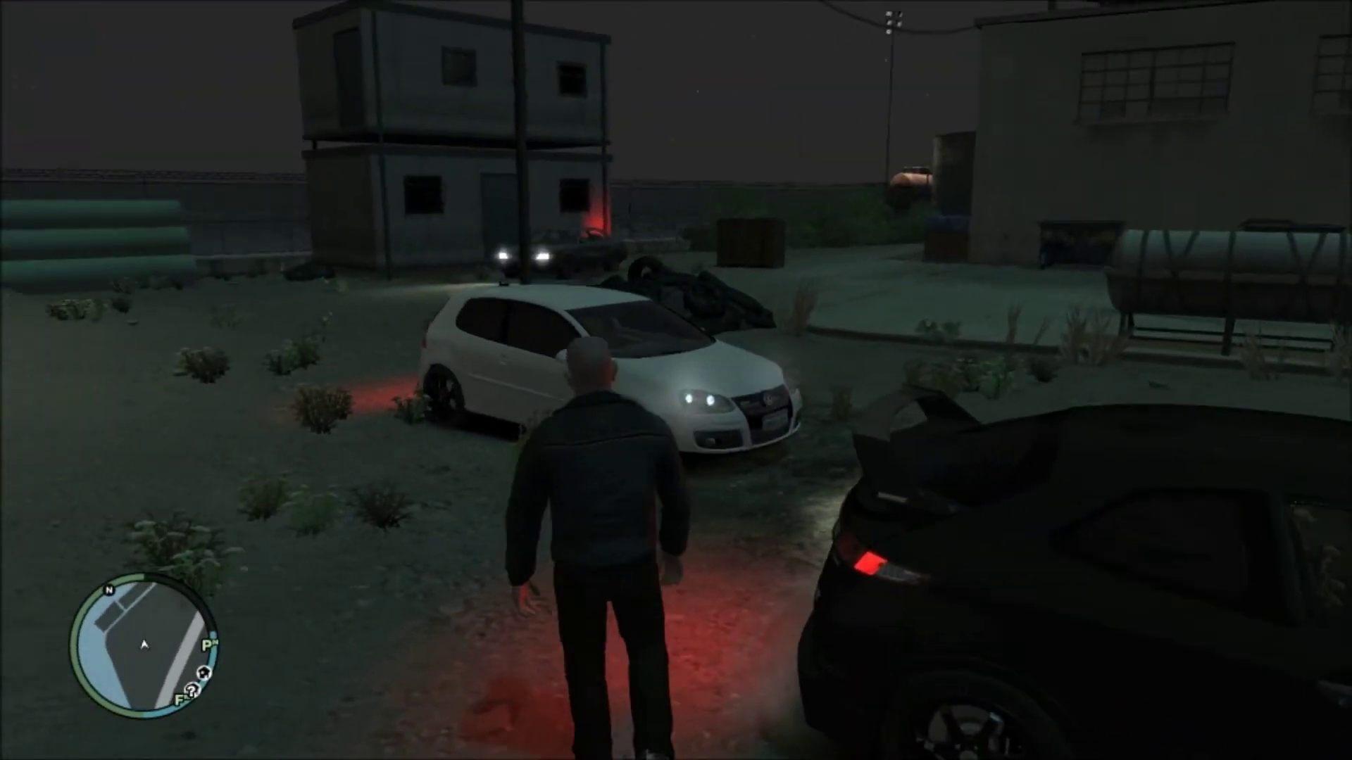
key("d")
key("s")
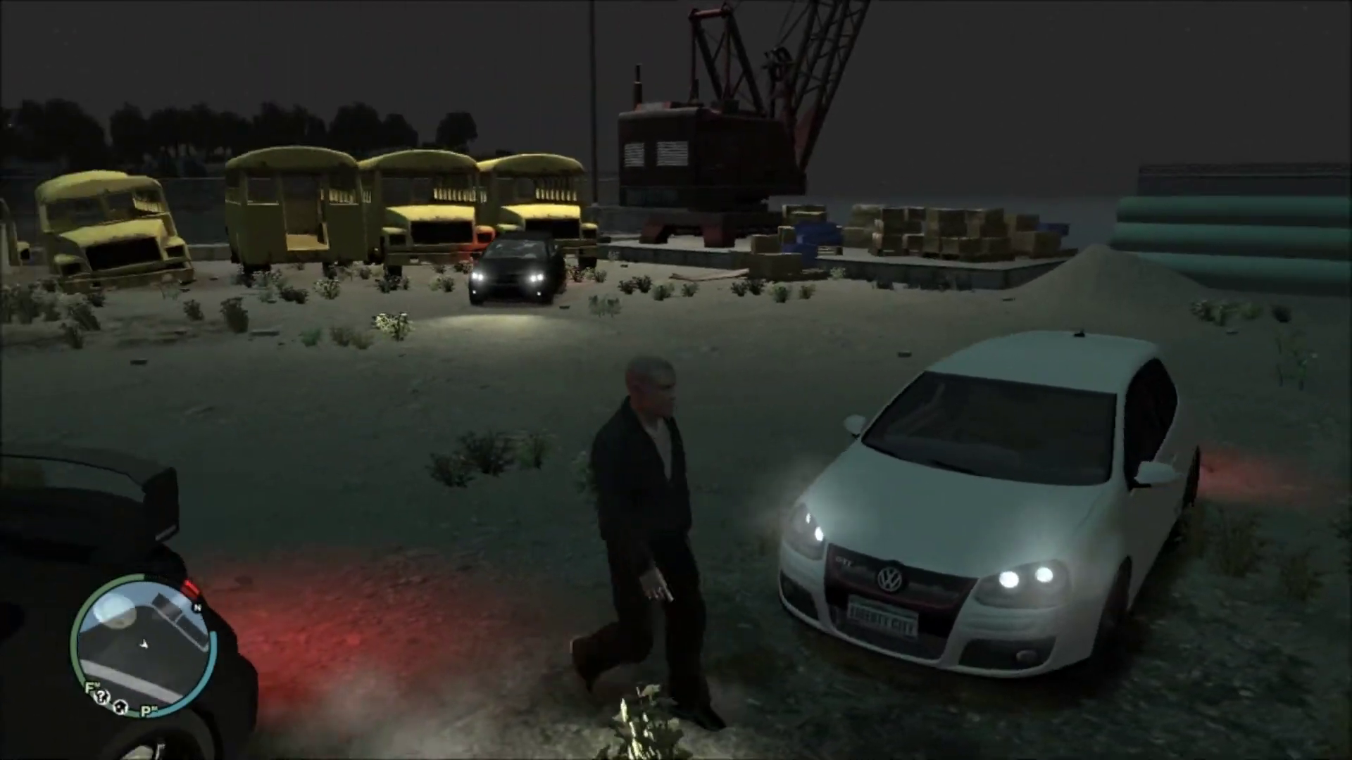
key("s")
key("d")
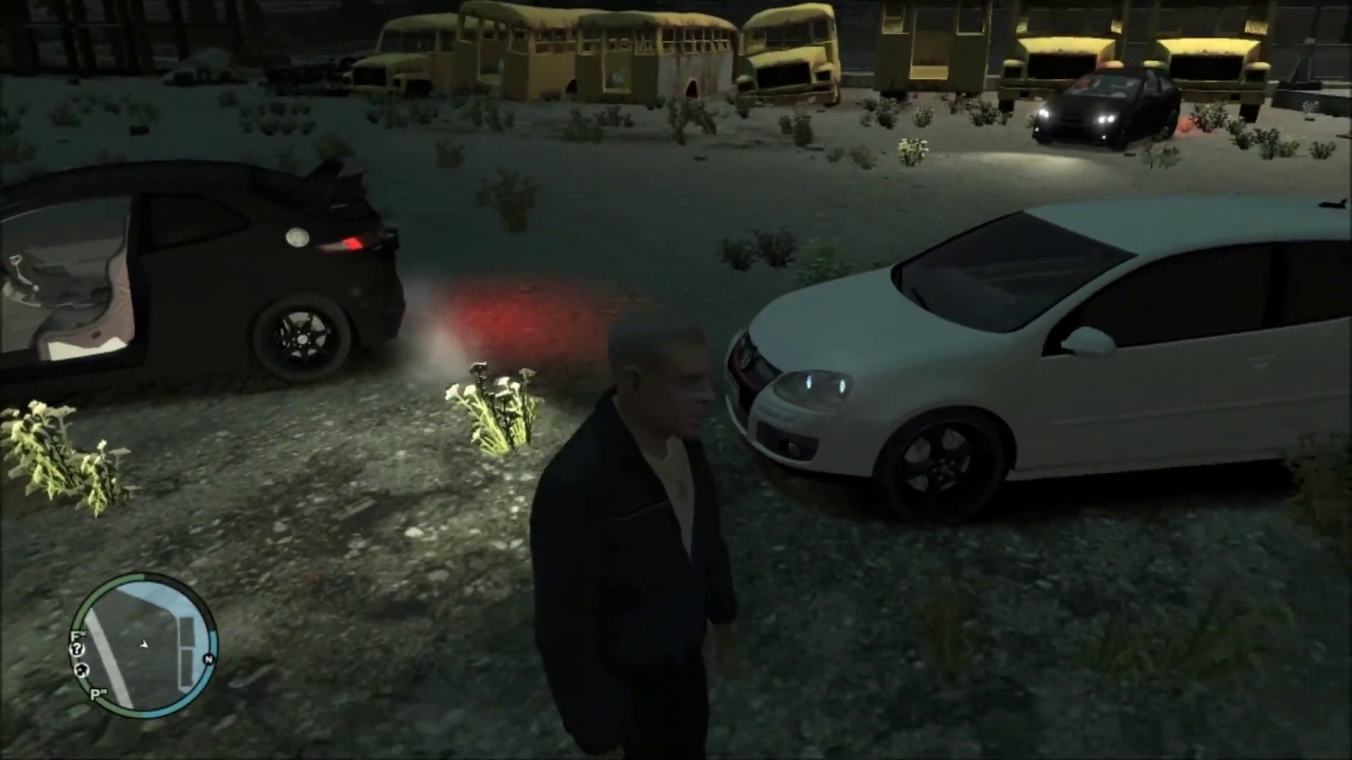
key("d")
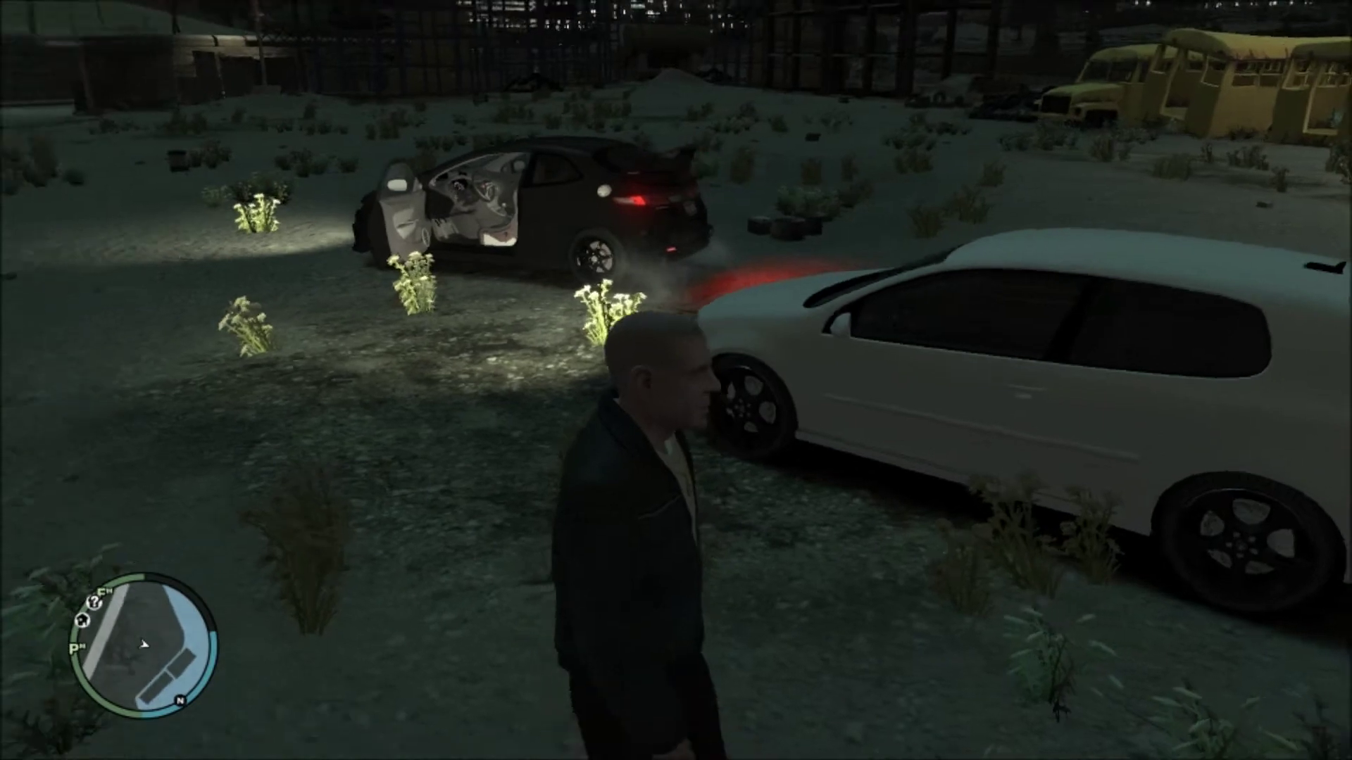
key("d")
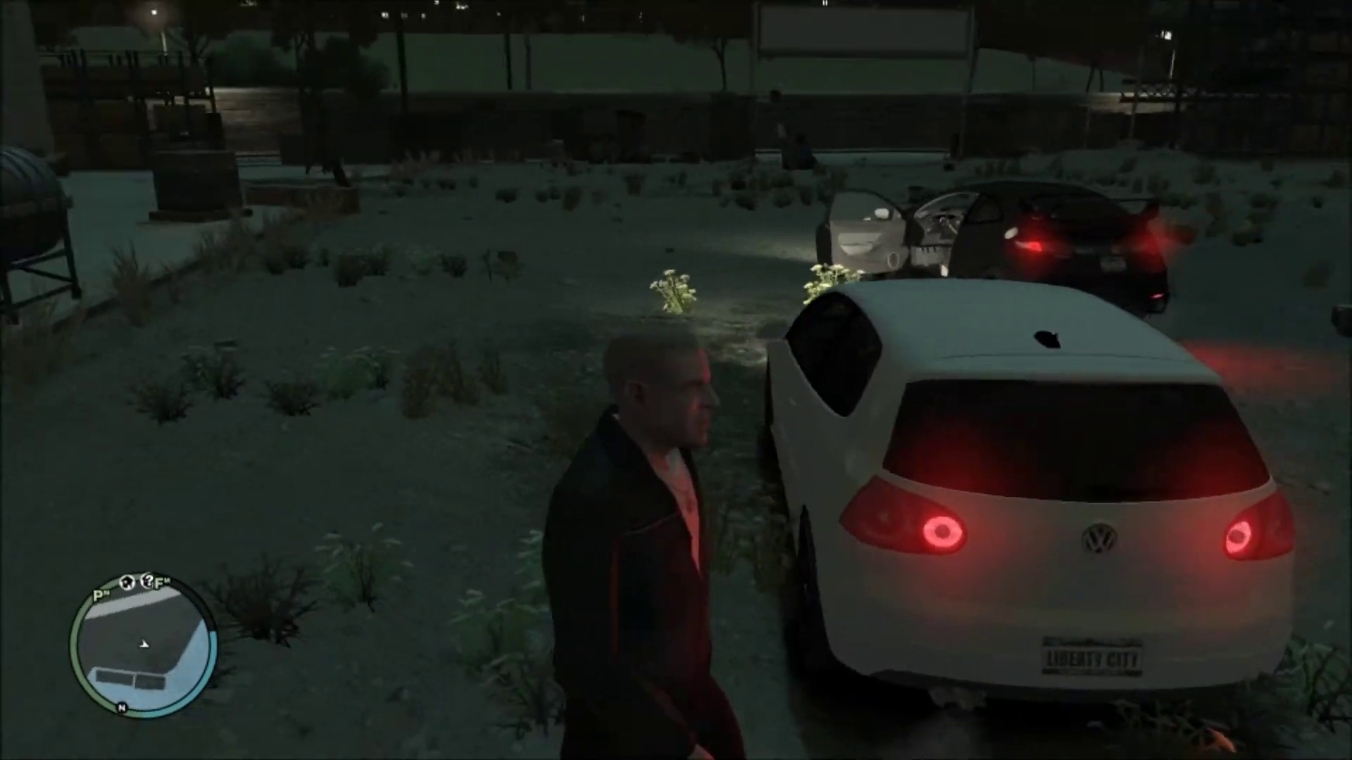
key("d")
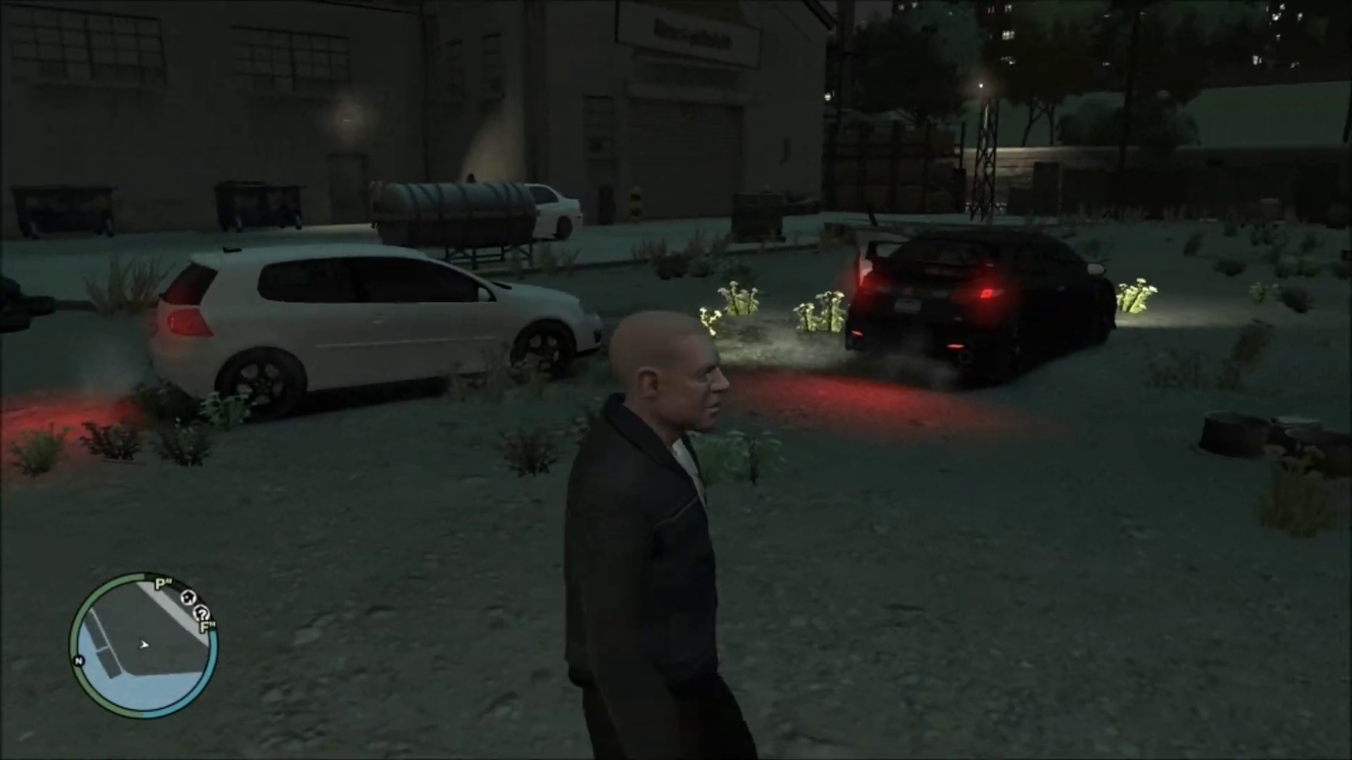
key("d")
scroll(676, 380, "down", 1)
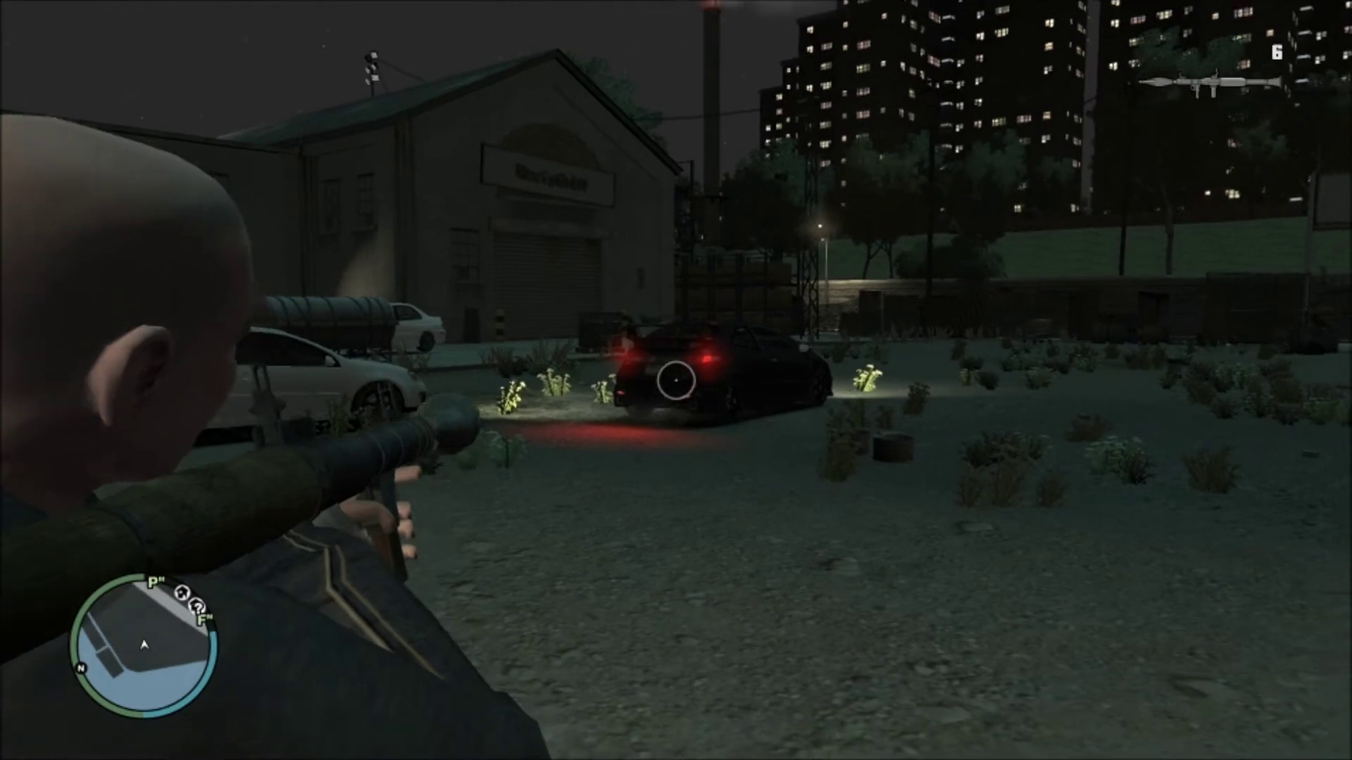
left_click(676, 380)
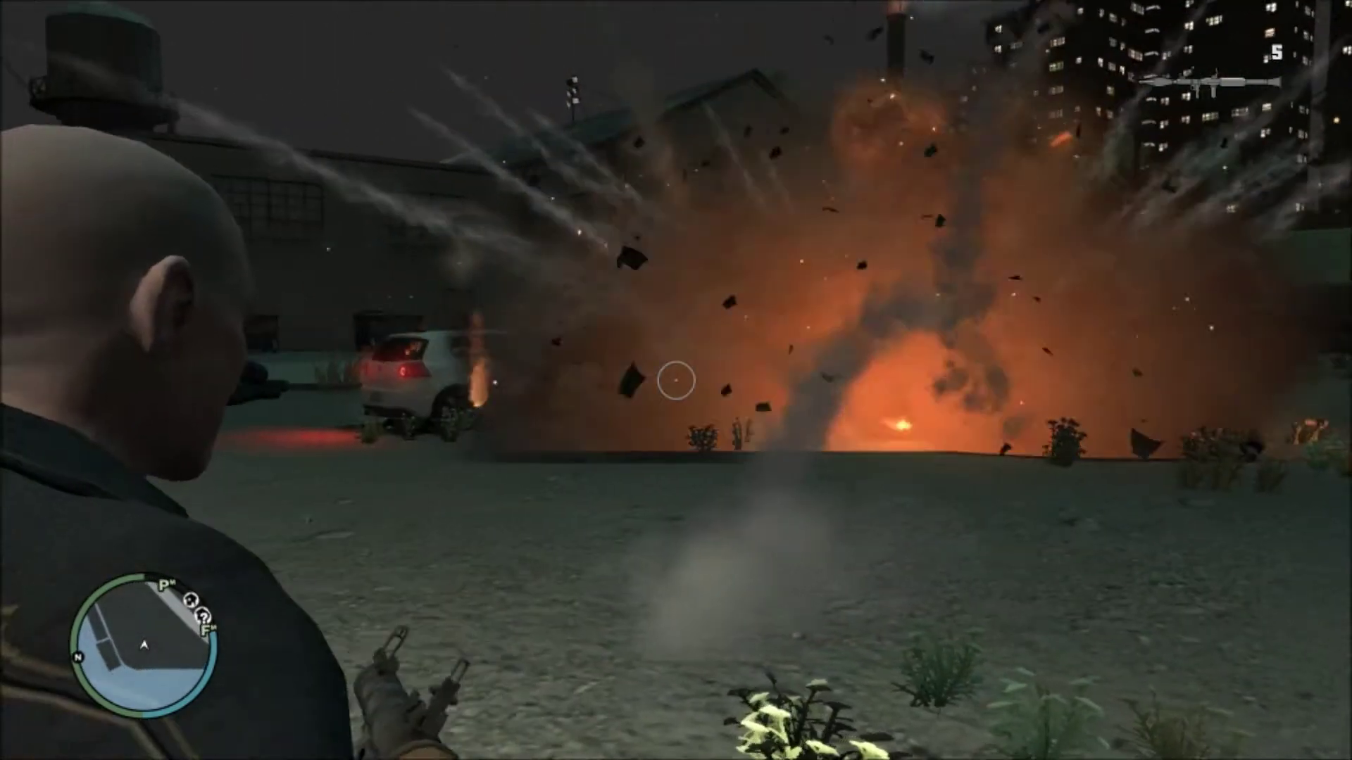
key("a")
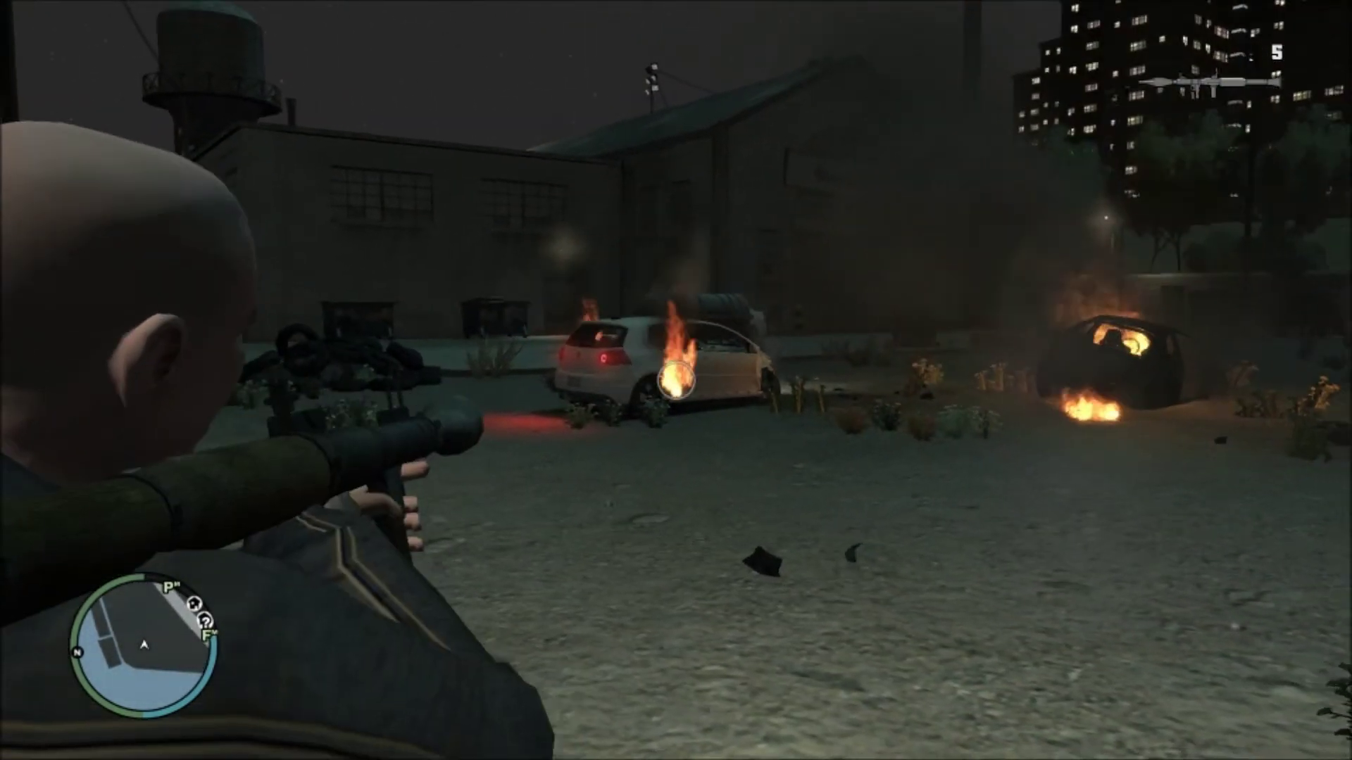
left_click(676, 380)
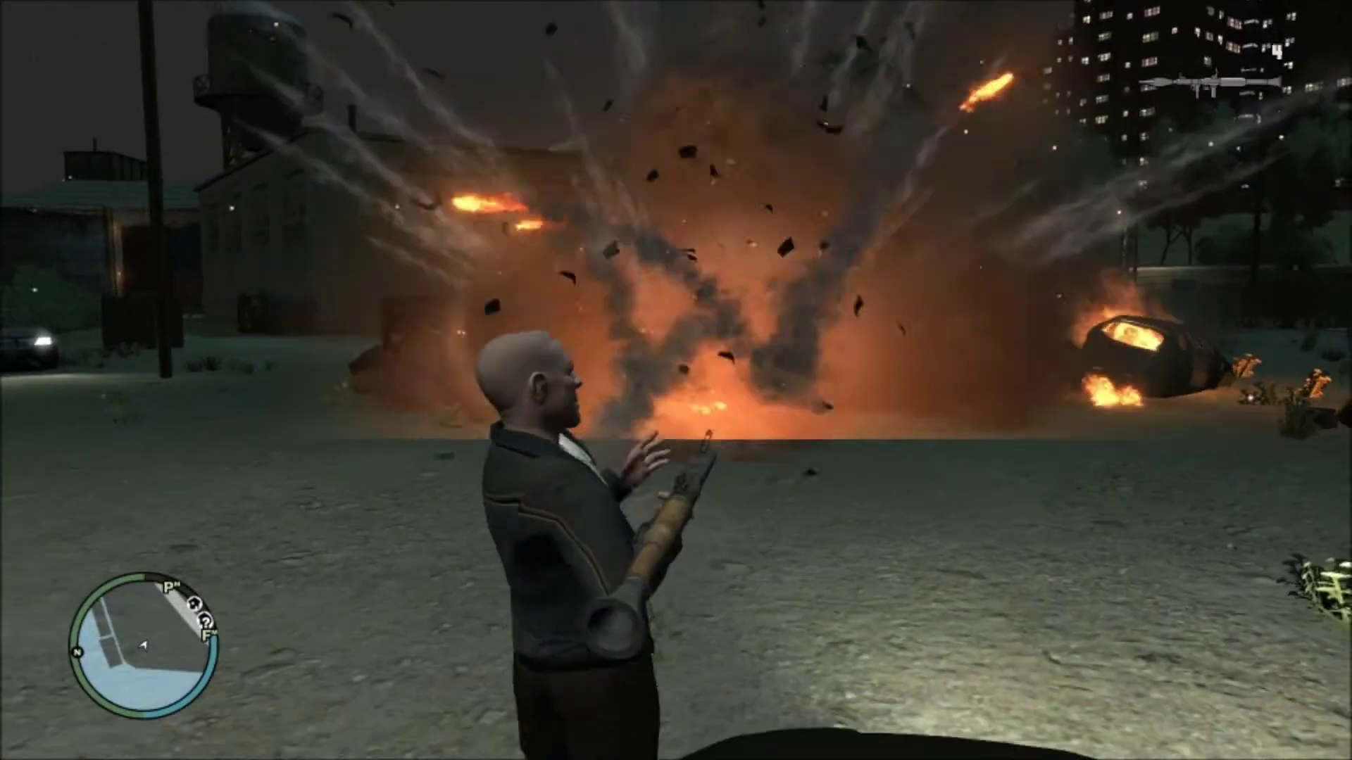
key("w")
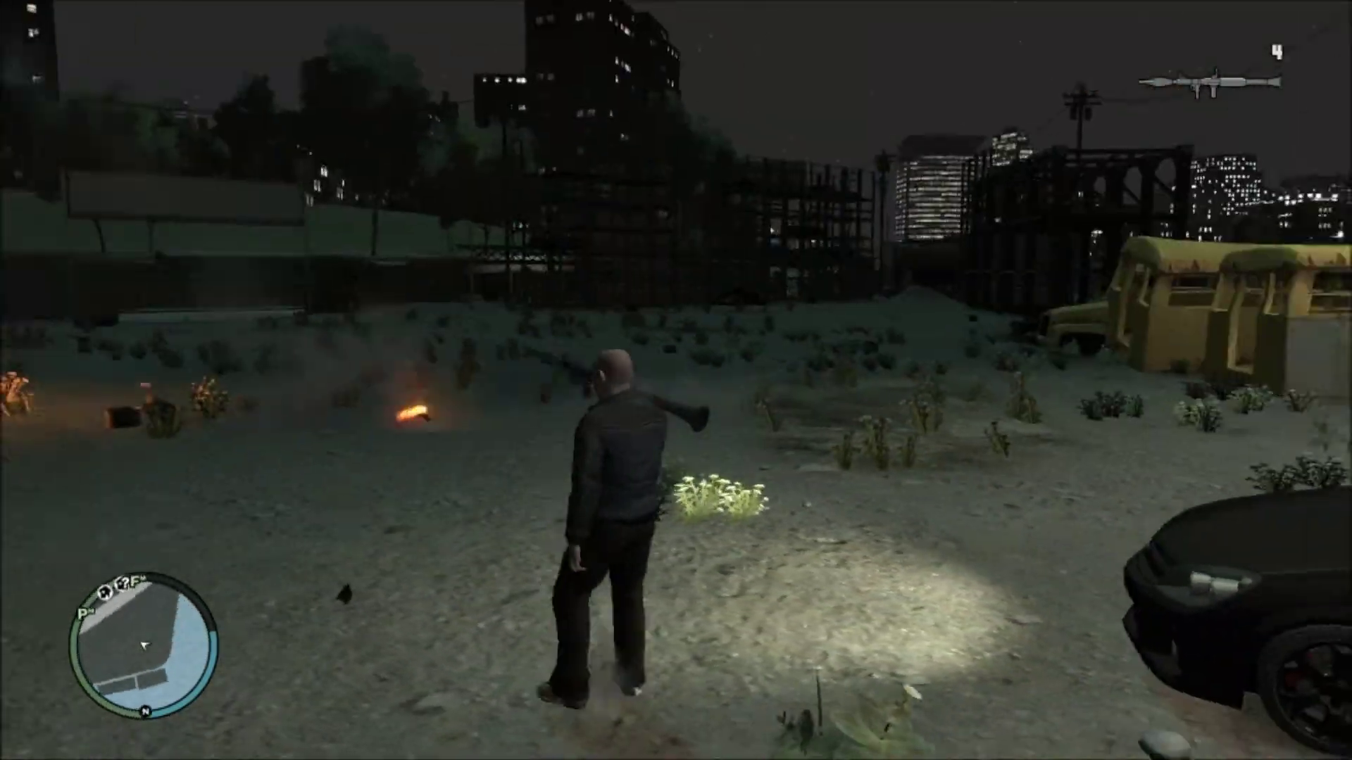
key("f")
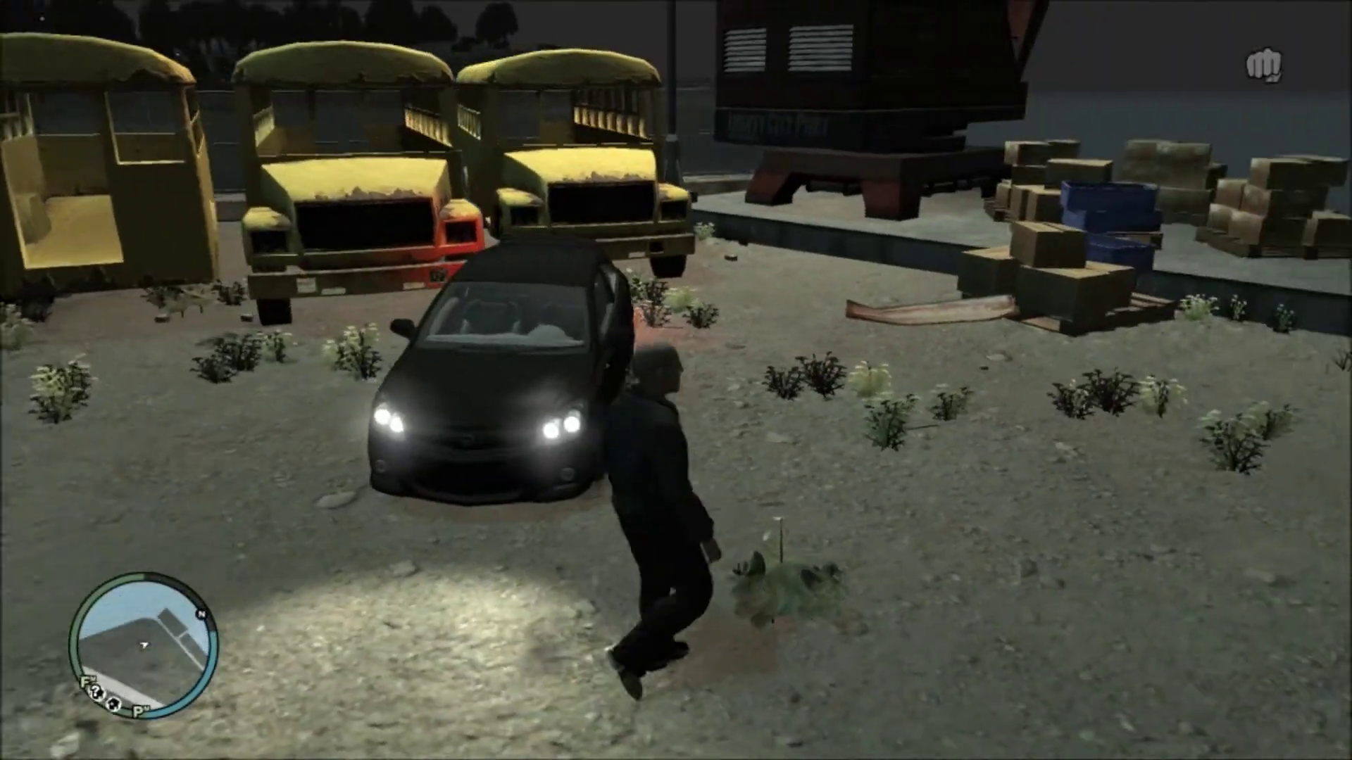
key("f")
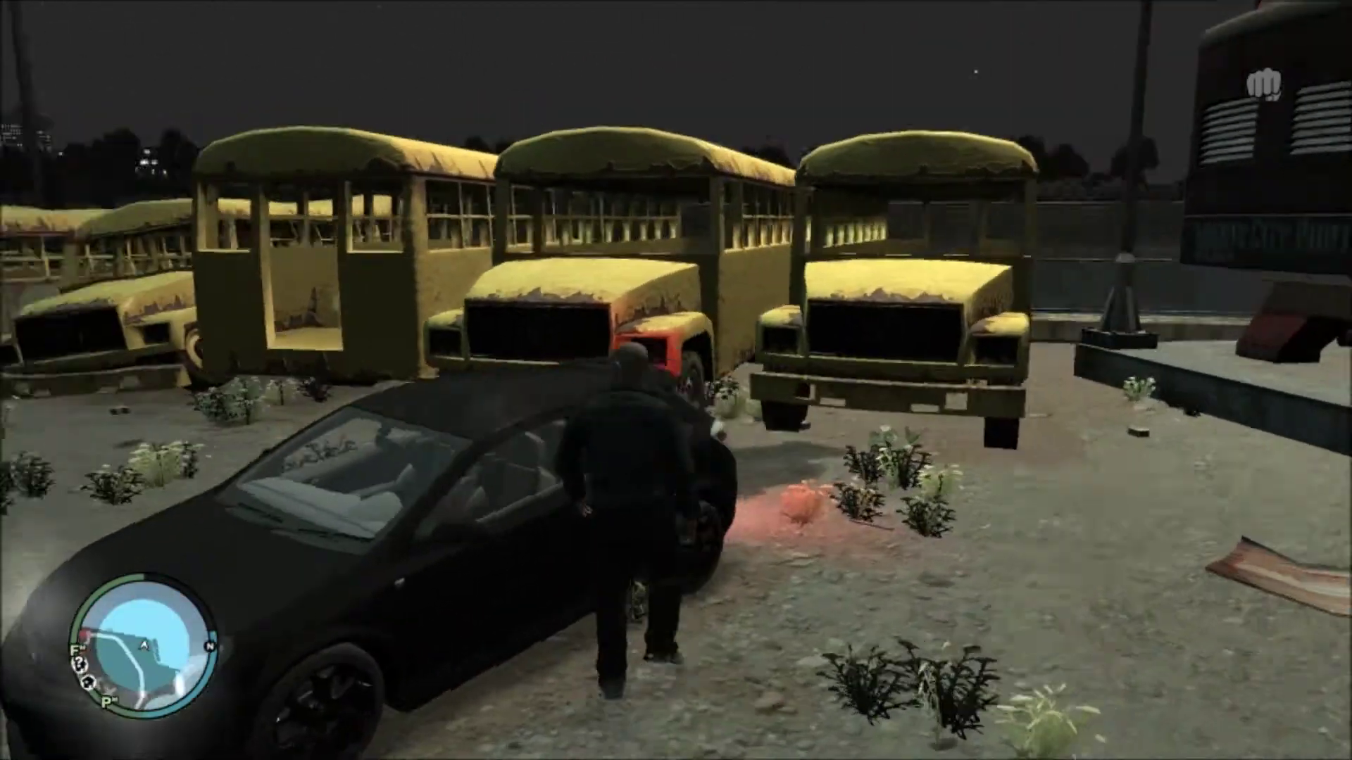